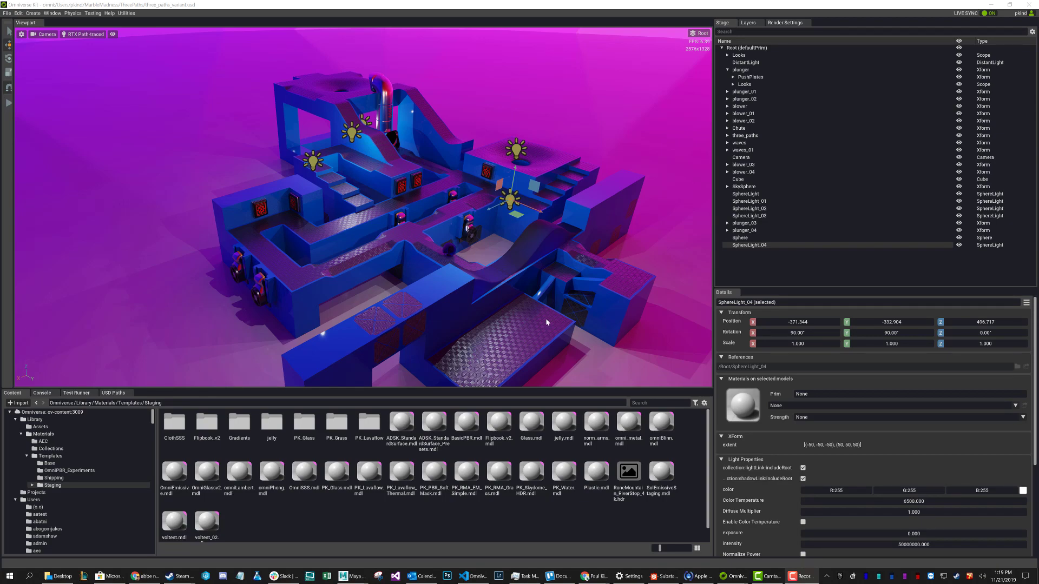
Switch to Substance Designer and move the base color, normal and RMAH output nodes of the Floor_NoEdges graph away from the extra outputs
alt+drag(545, 322, 380, 265)
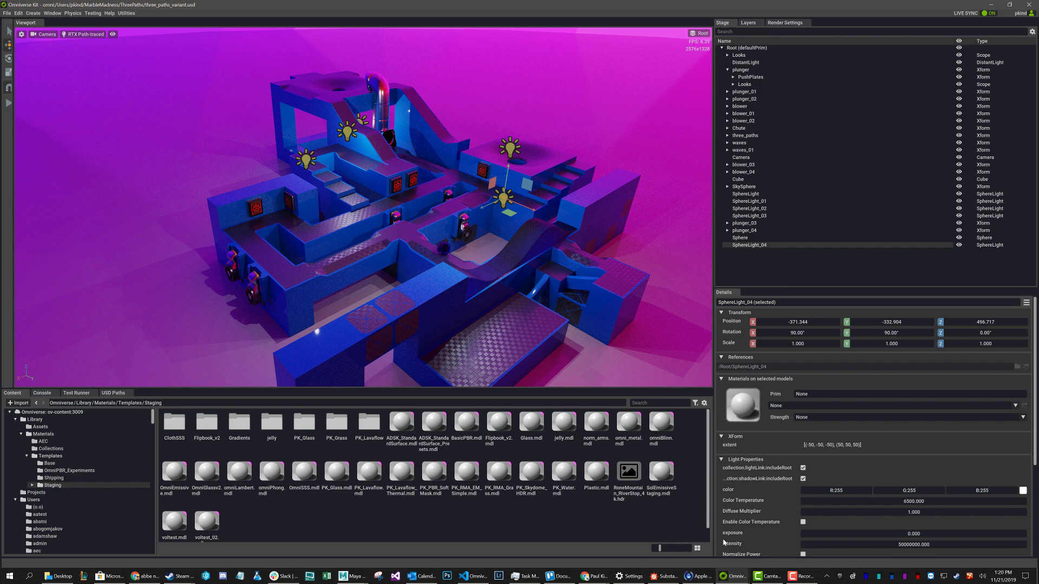
click(661, 577)
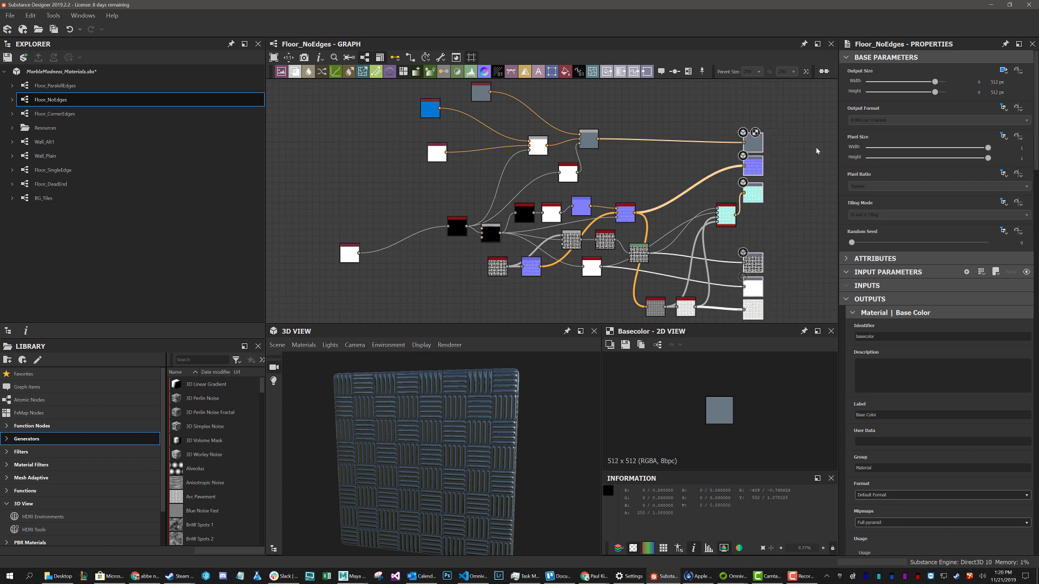
drag(798, 129, 813, 187)
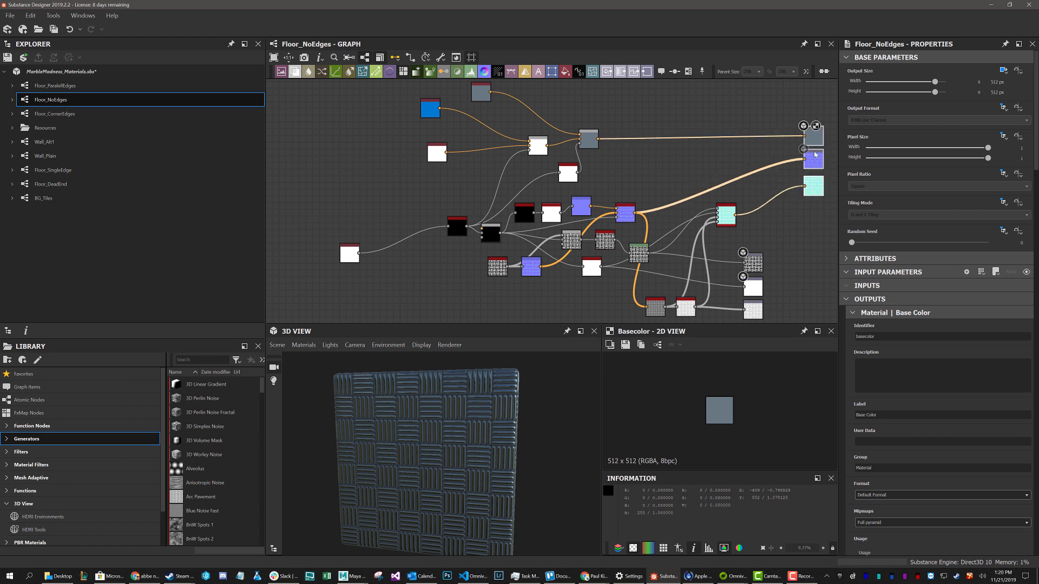
Review the export settings for the Floor_NoEdges outputs without exporting, and select the Floor_CornerEdges graph
click(441, 58)
click(453, 85)
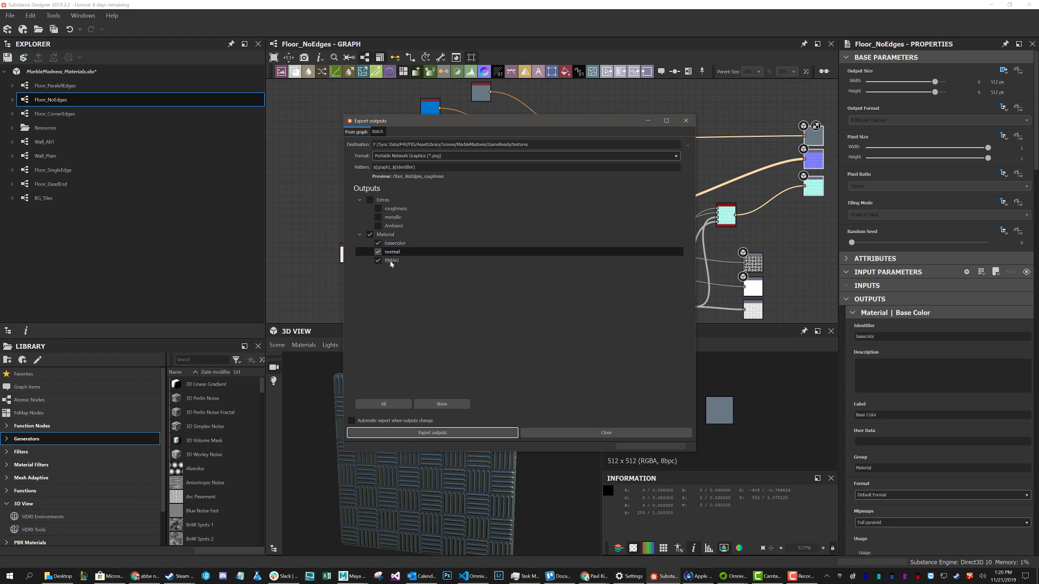
click(582, 431)
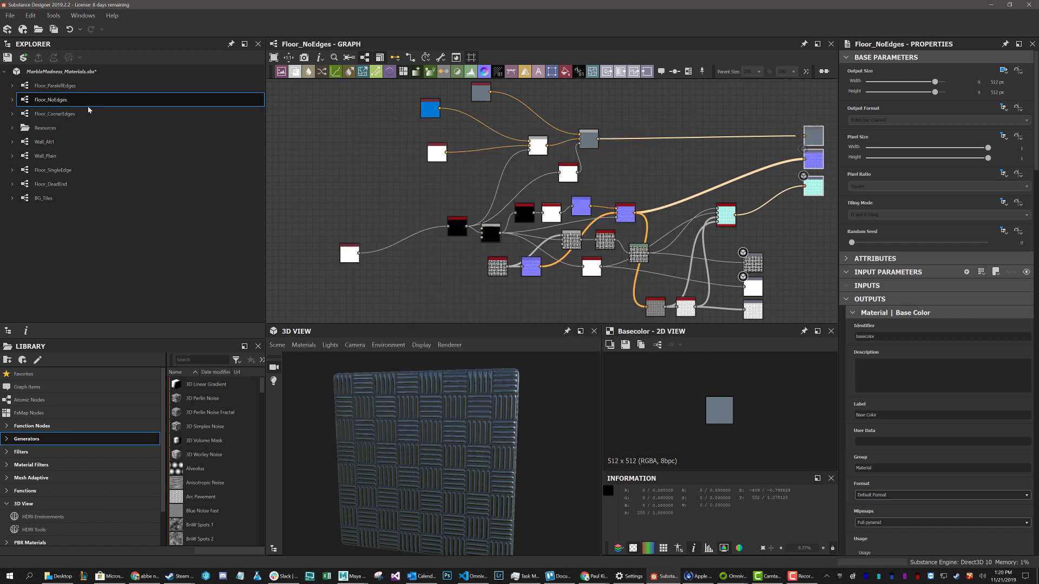
click(66, 116)
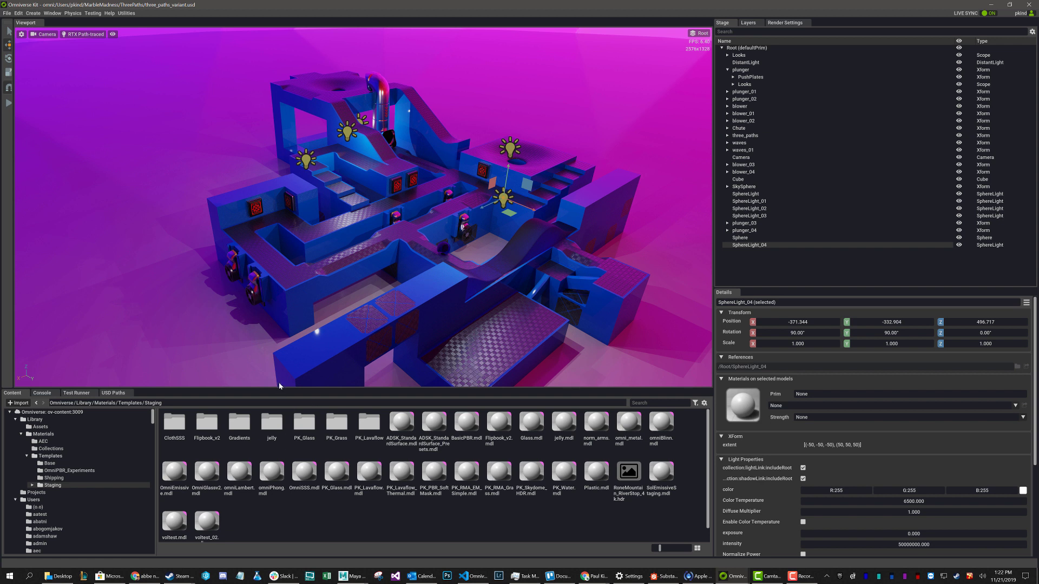
In Omniverse Kit, set the viewport renderer to RTX Real-time and select the three_paths model
click(78, 35)
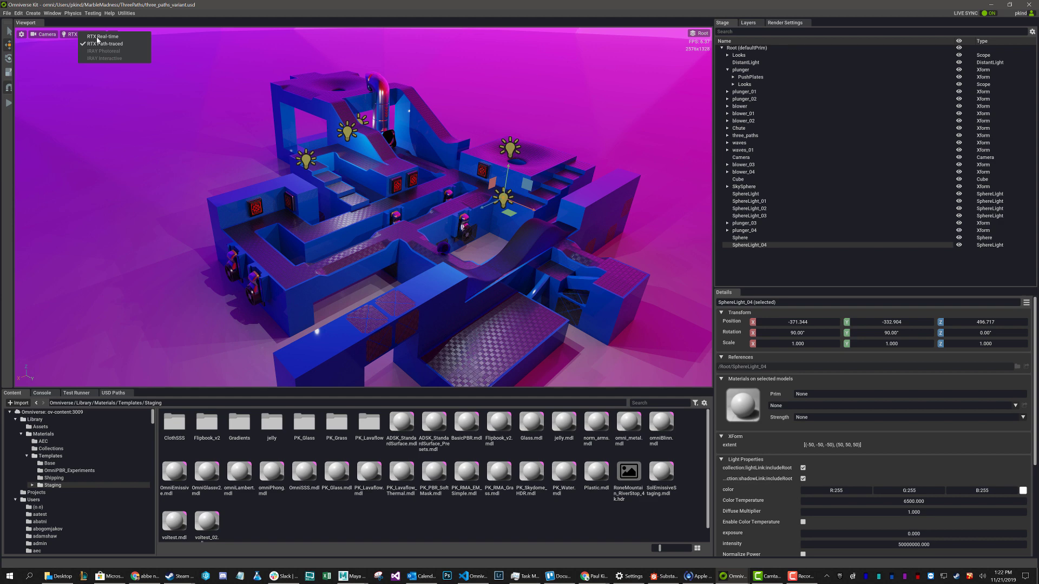
click(98, 37)
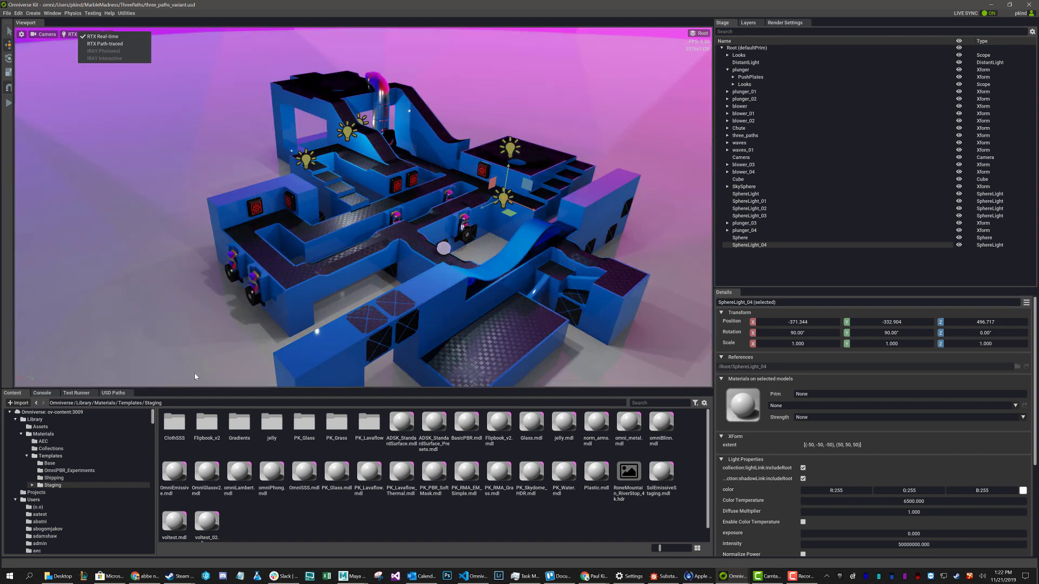
click(335, 342)
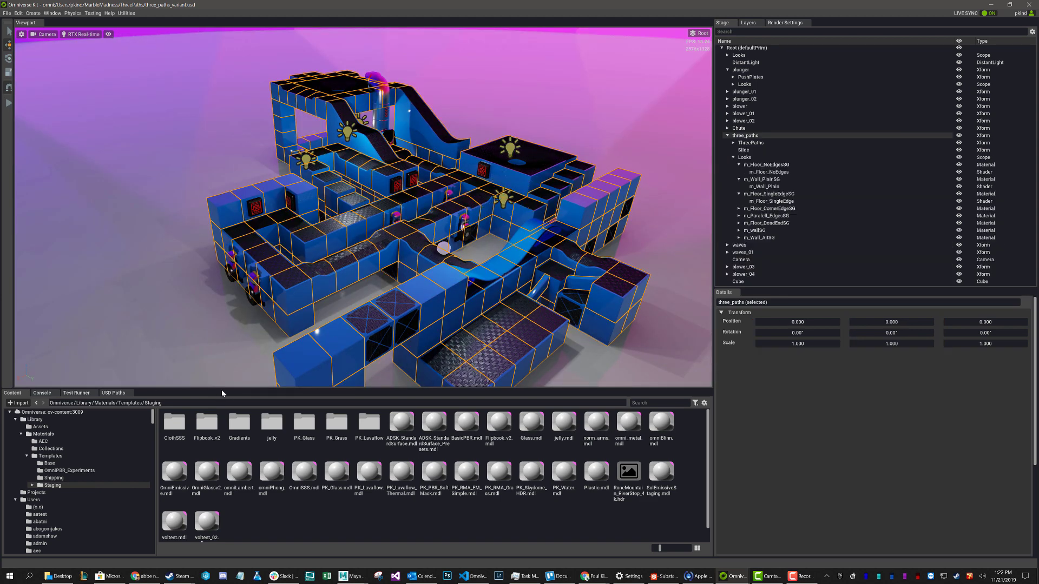
Scrub through the scene's timeline to preview the animation of the track's moving parts
mouse_move(300, 382)
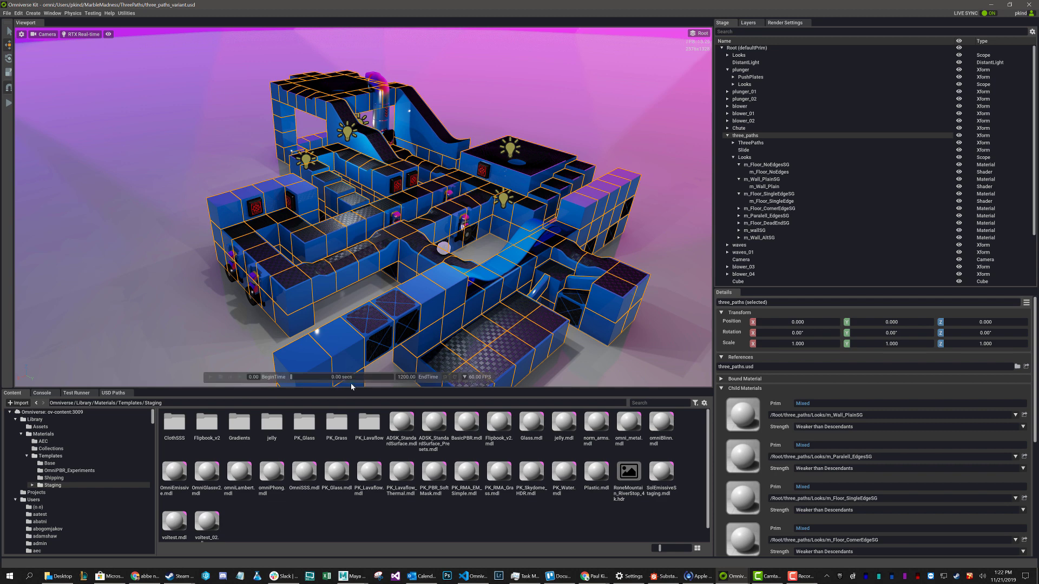
mouse_move(297, 381)
mouse_down()
mouse_move(390, 378)
mouse_move(292, 383)
mouse_up()
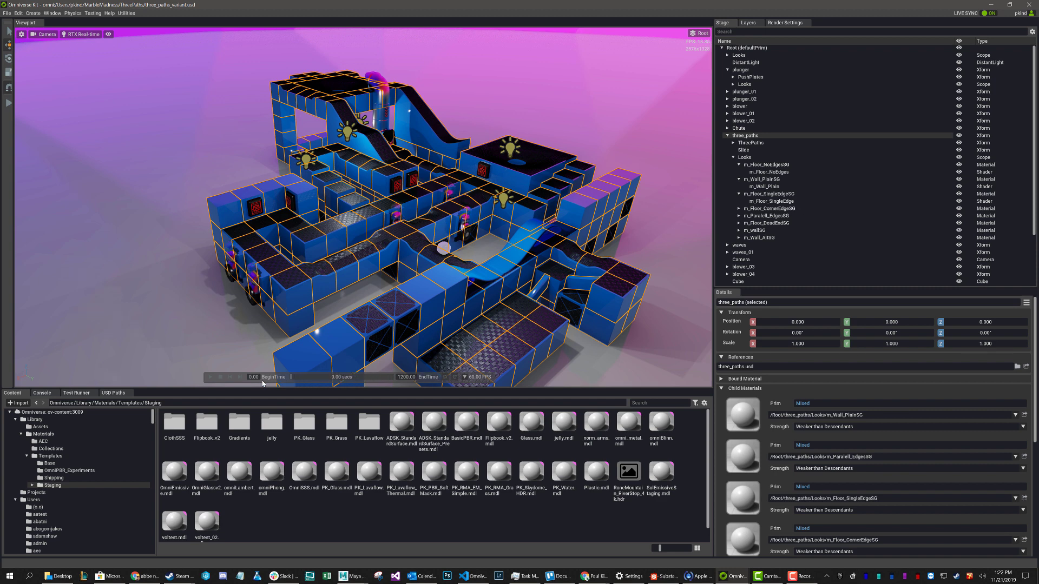
key(space)
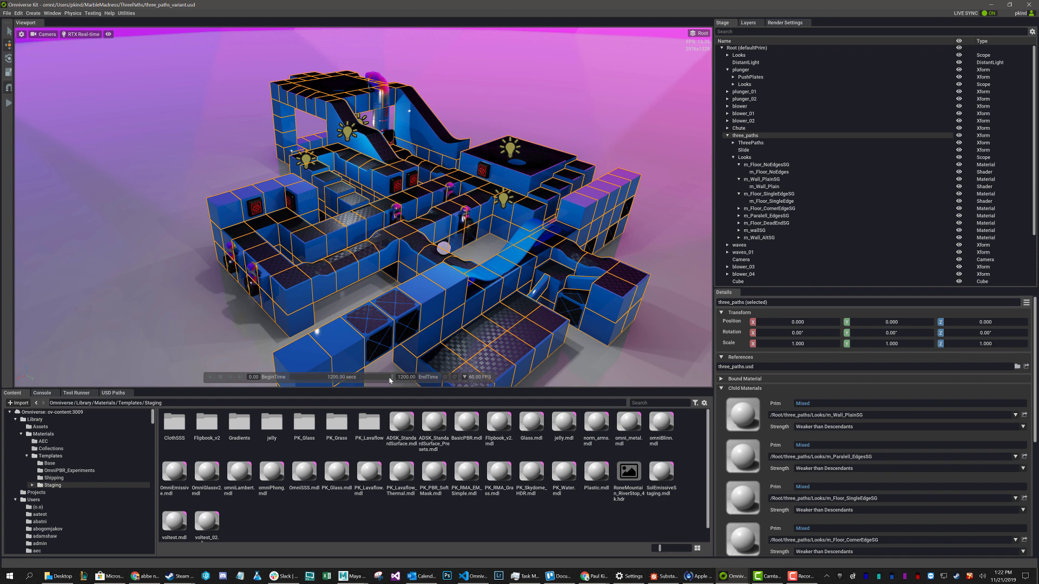
click(324, 381)
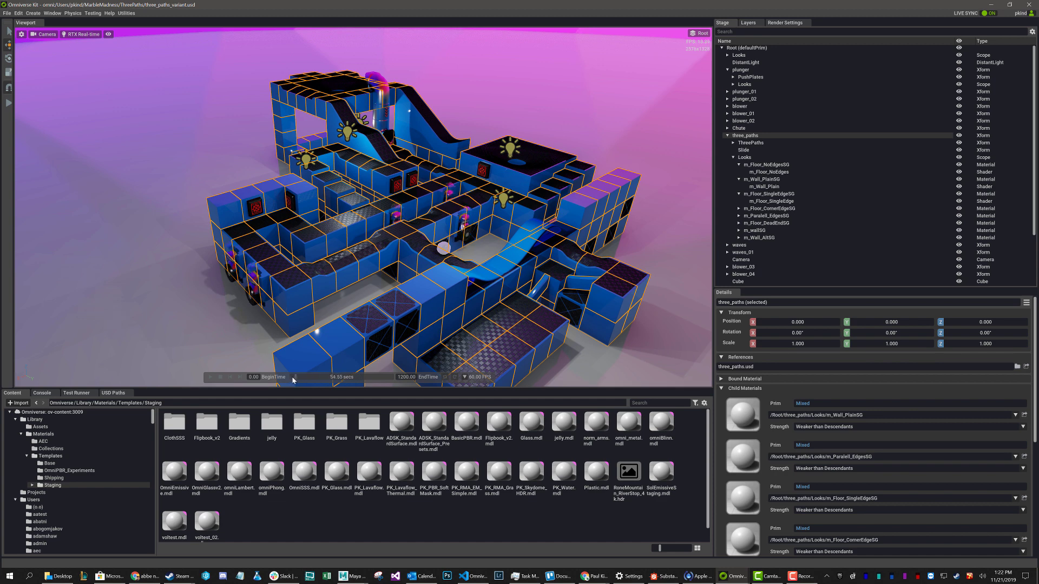
click(323, 380)
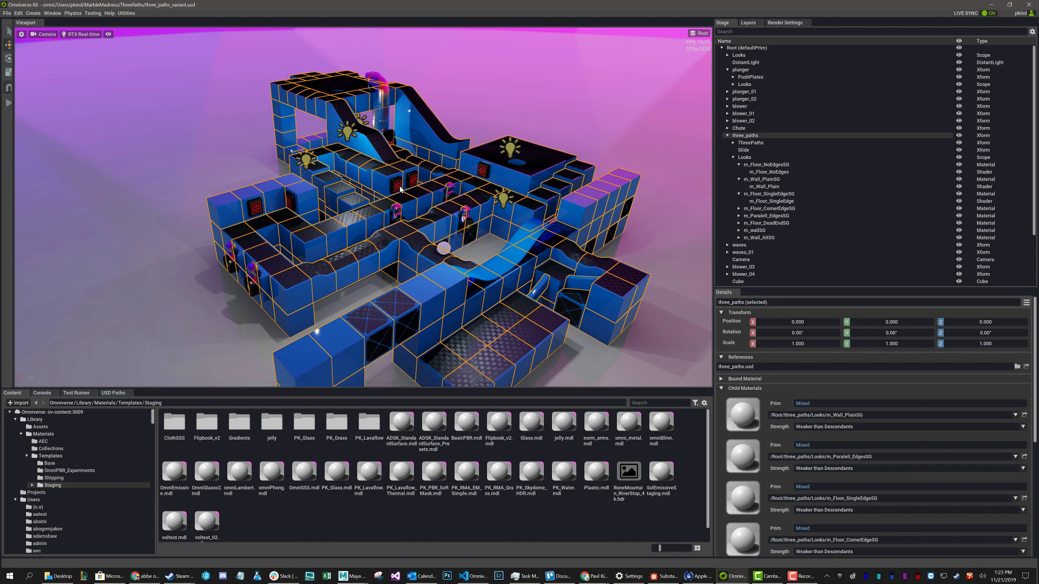
Collapse three_paths in the stage hierarchy and inspect the referenced assets plunger_01, plunger_02, blower_01 and blower_02
click(728, 136)
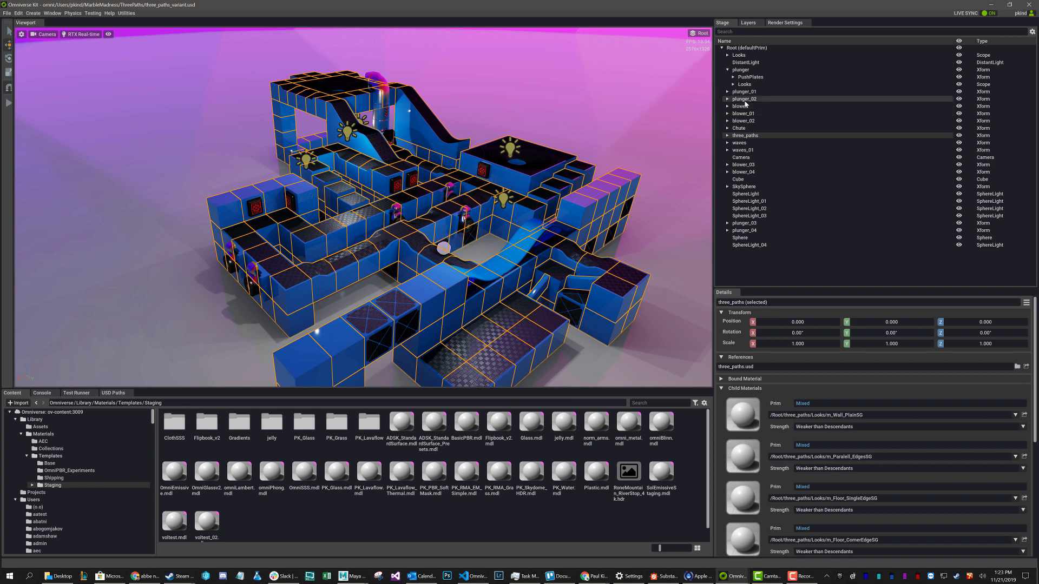
click(745, 99)
click(743, 92)
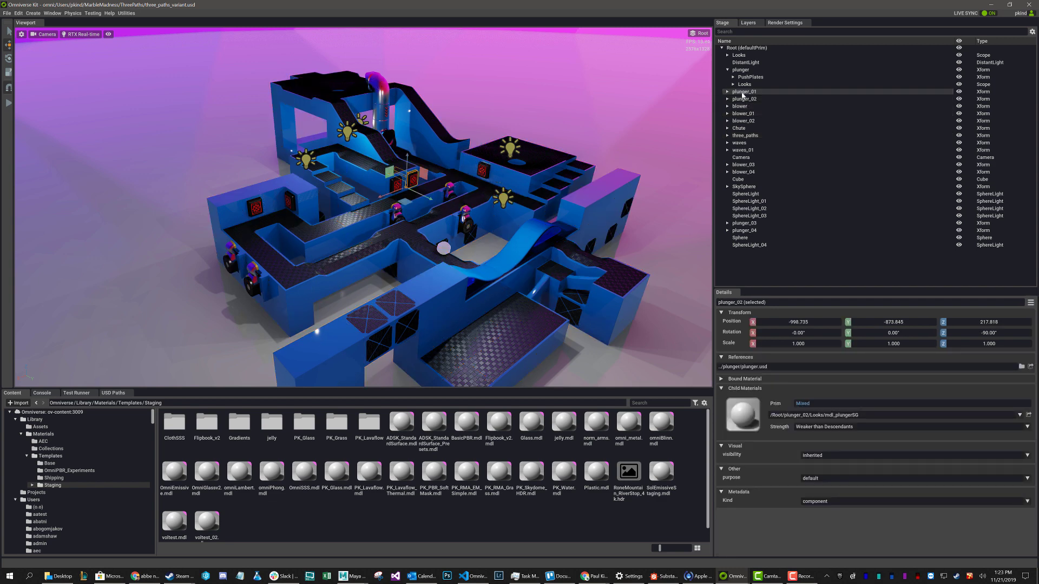
click(745, 99)
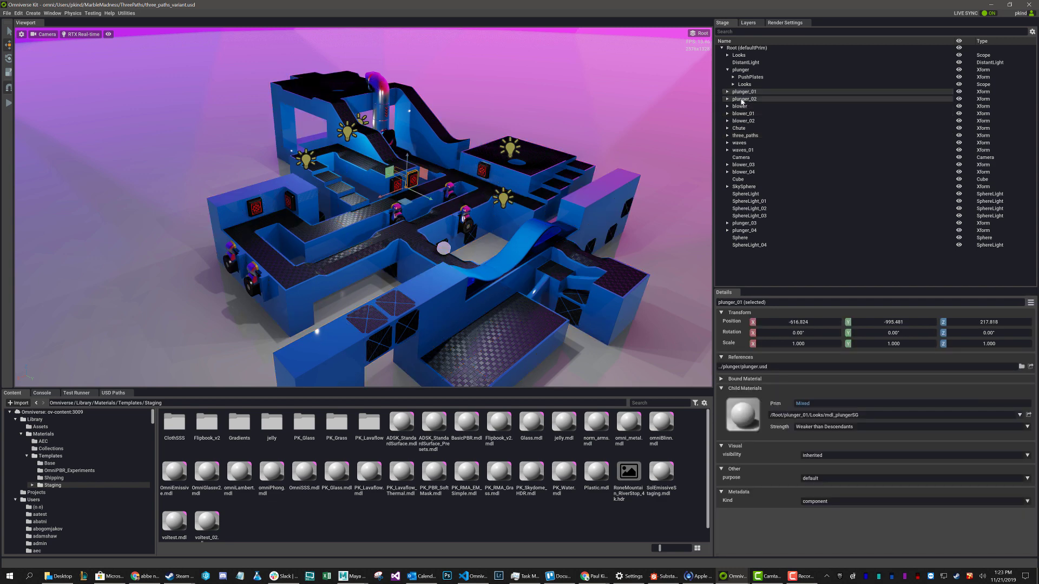
click(745, 114)
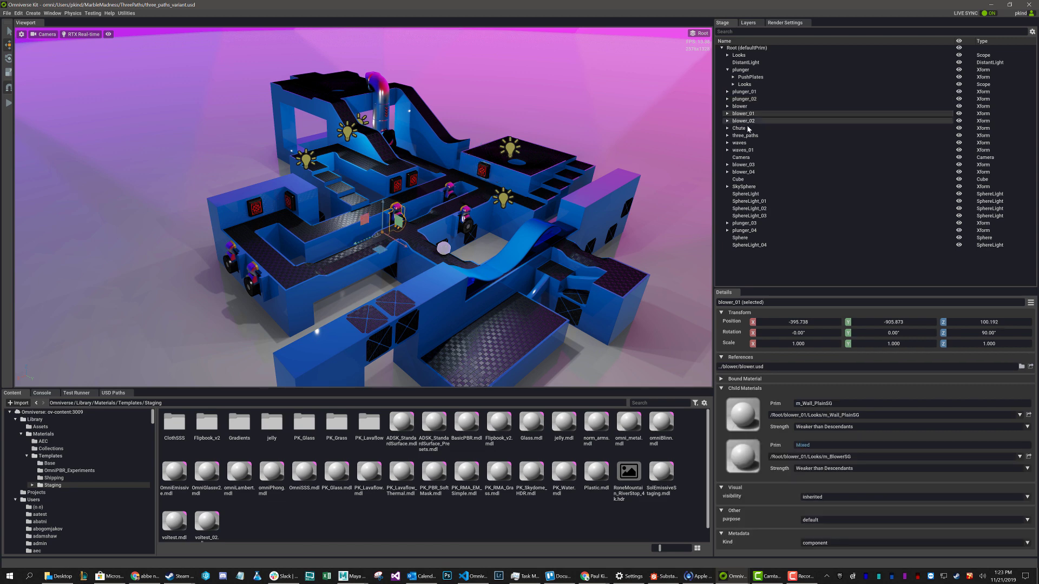
click(744, 121)
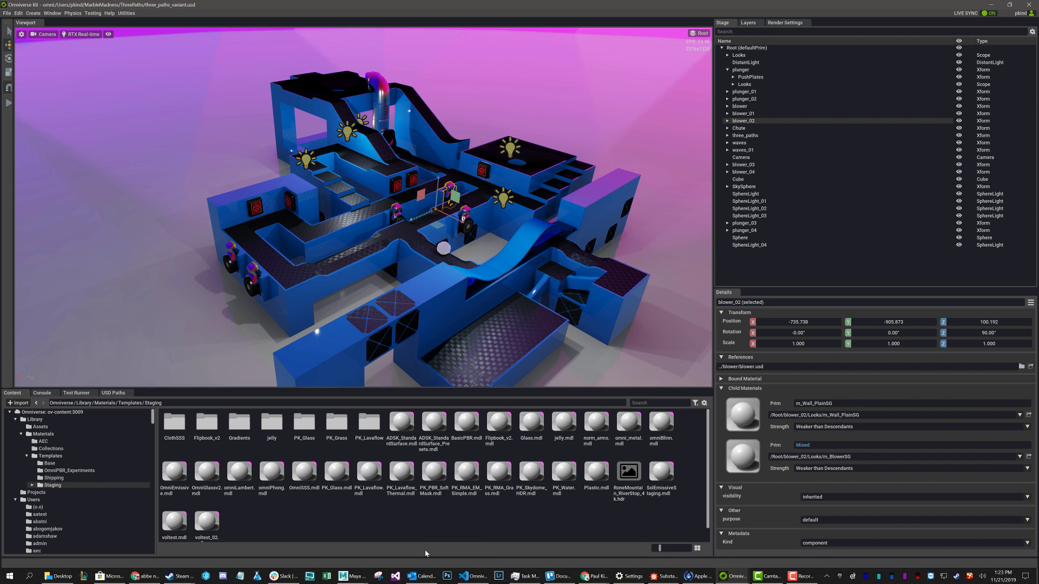
View the track model in Maya, and return to the same scene in Omniverse Kit
click(354, 577)
click(402, 533)
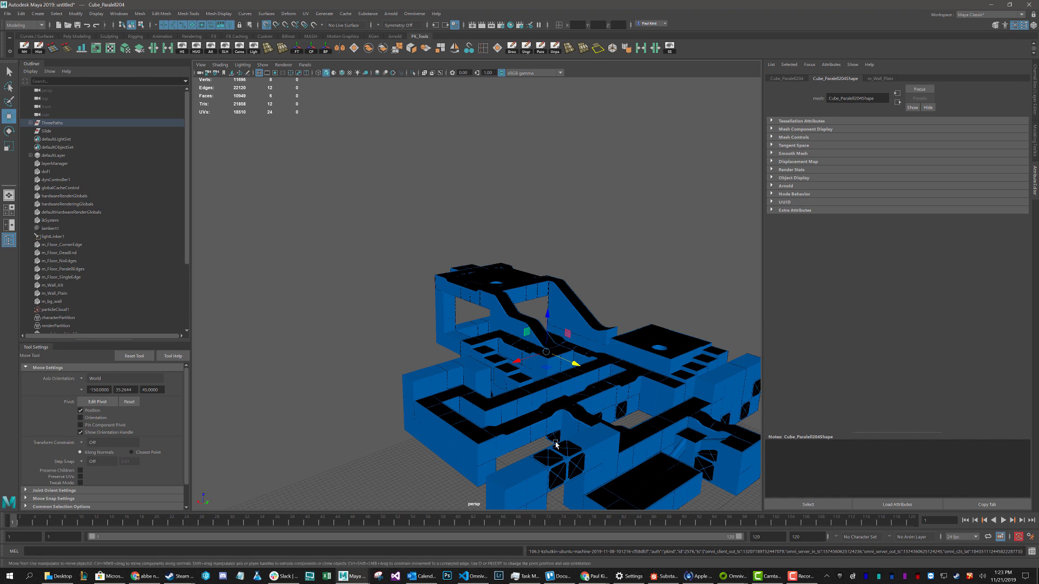
mouse_move(739, 579)
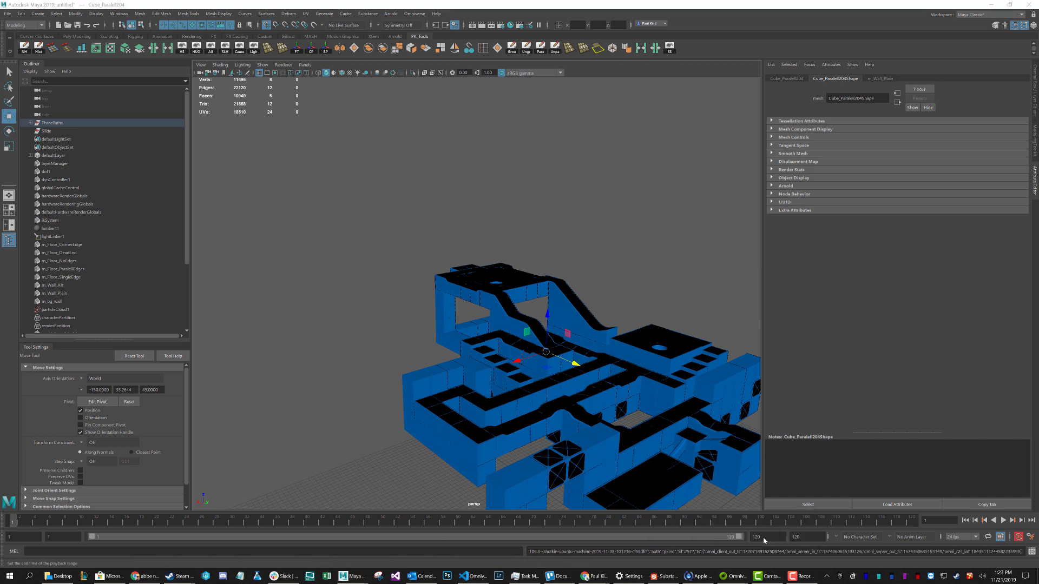
click(771, 541)
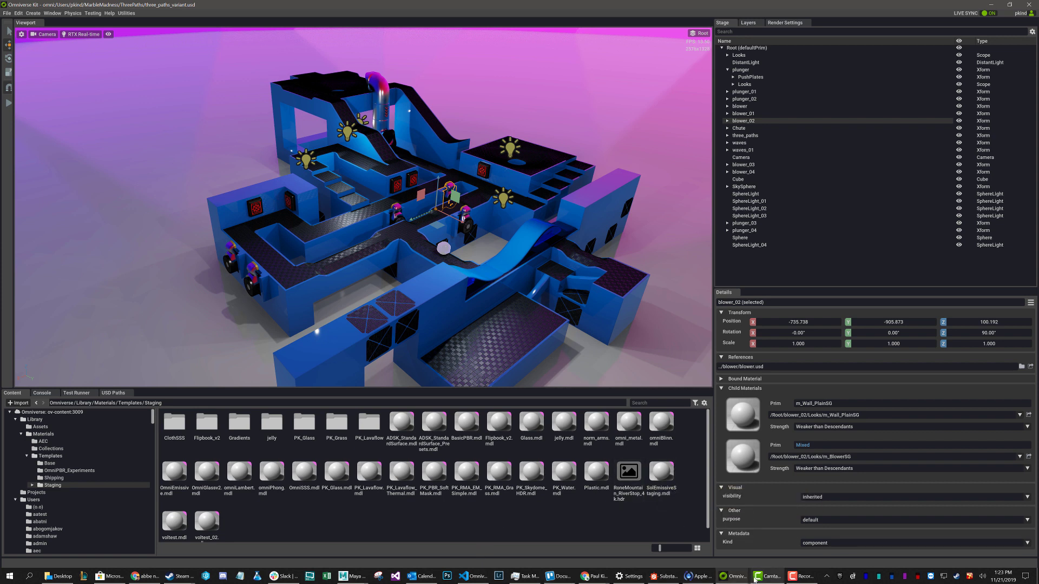
In Maya, duplicate the wall cube under the raised platform and move the copy outside the track
click(356, 577)
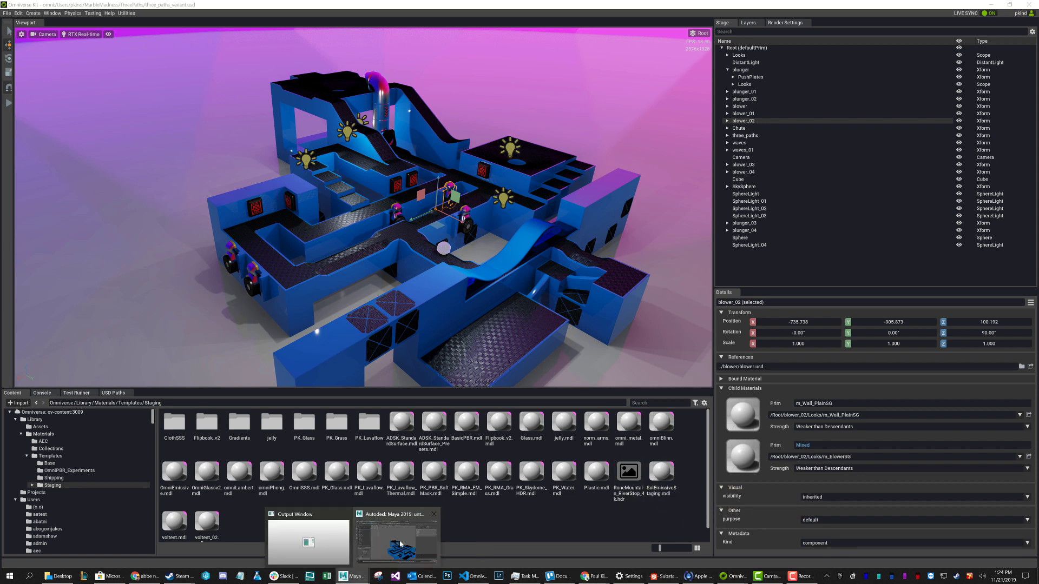
click(401, 545)
click(445, 301)
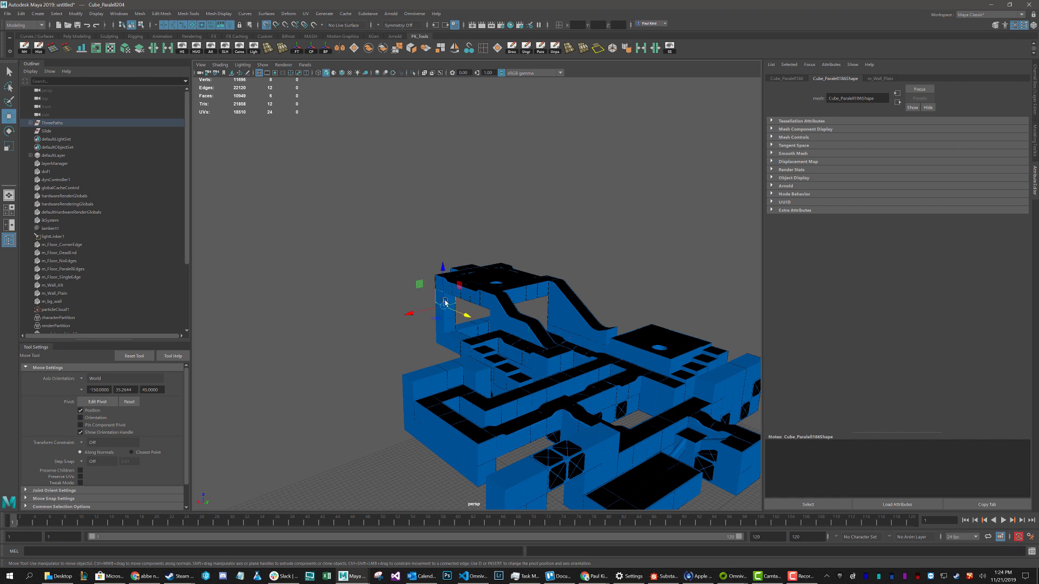
key(ctrl+d)
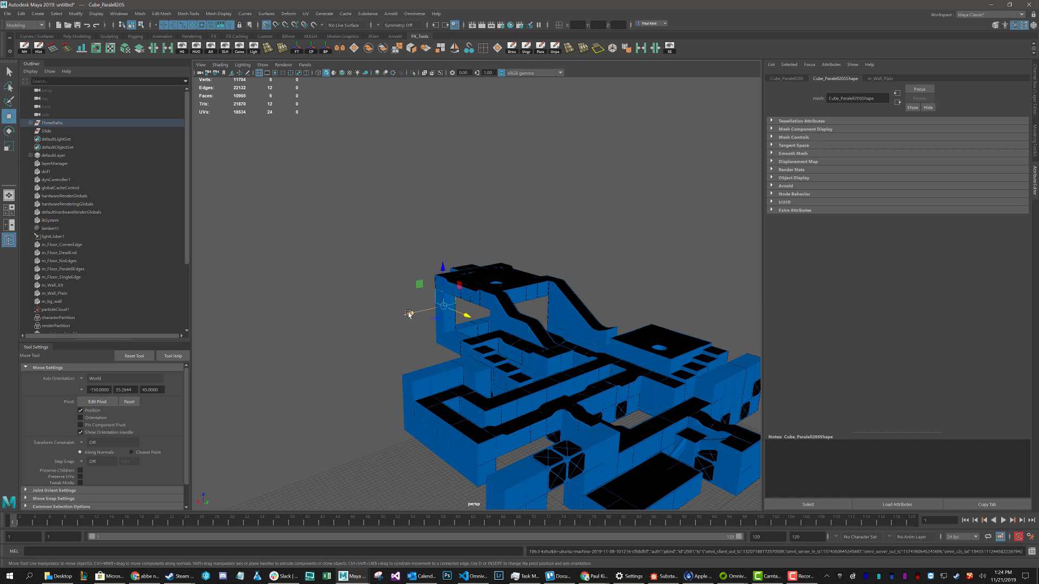
mouse_move(414, 315)
mouse_down()
mouse_move(405, 328)
mouse_move(427, 323)
mouse_up()
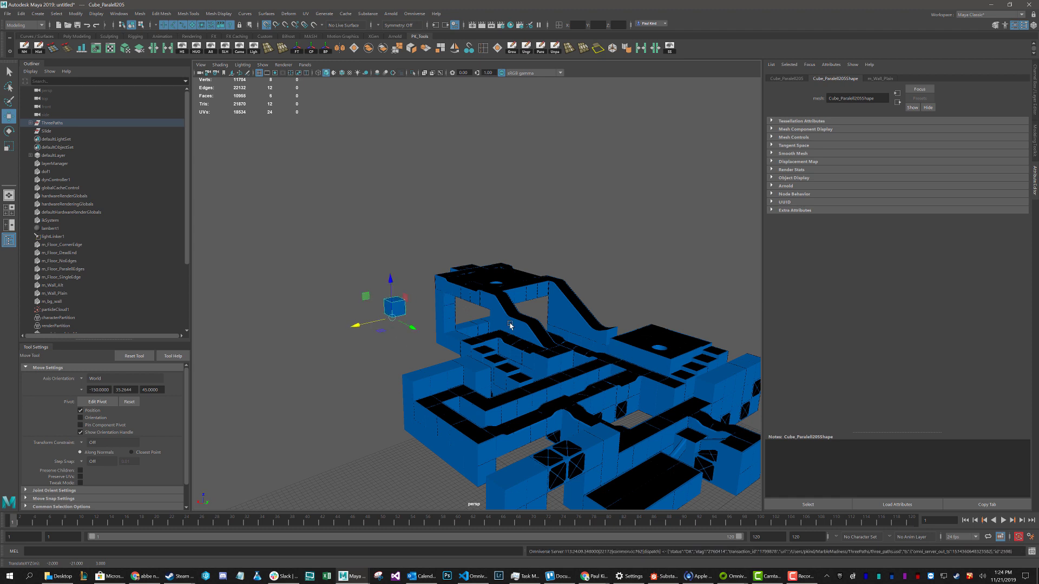
Check the duplicated cube in Omniverse Kit, and delete it from the track model in Maya
key(alt+Tab)
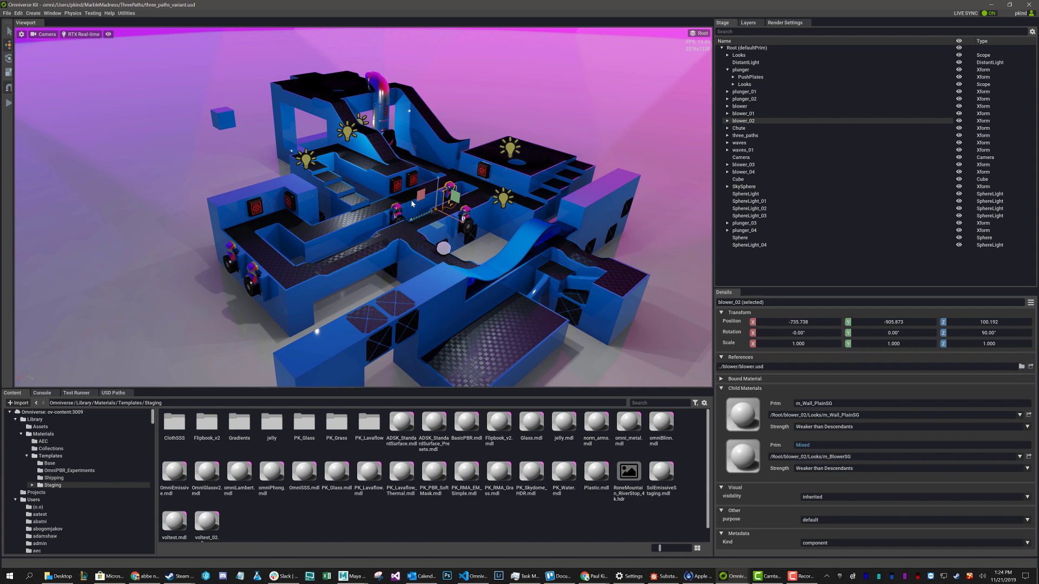
alt+drag(400, 175, 414, 184)
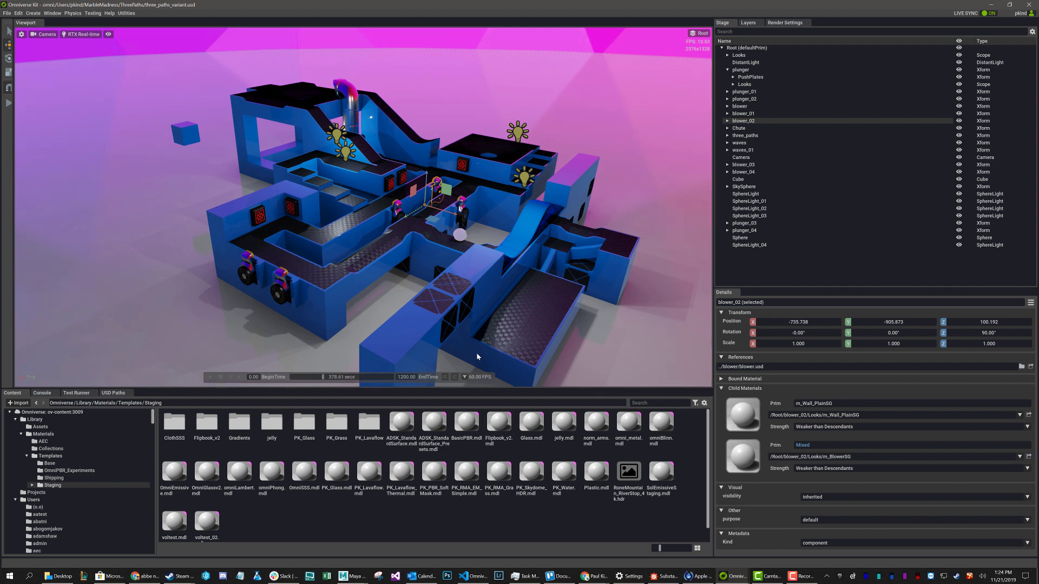
key(alt+Tab)
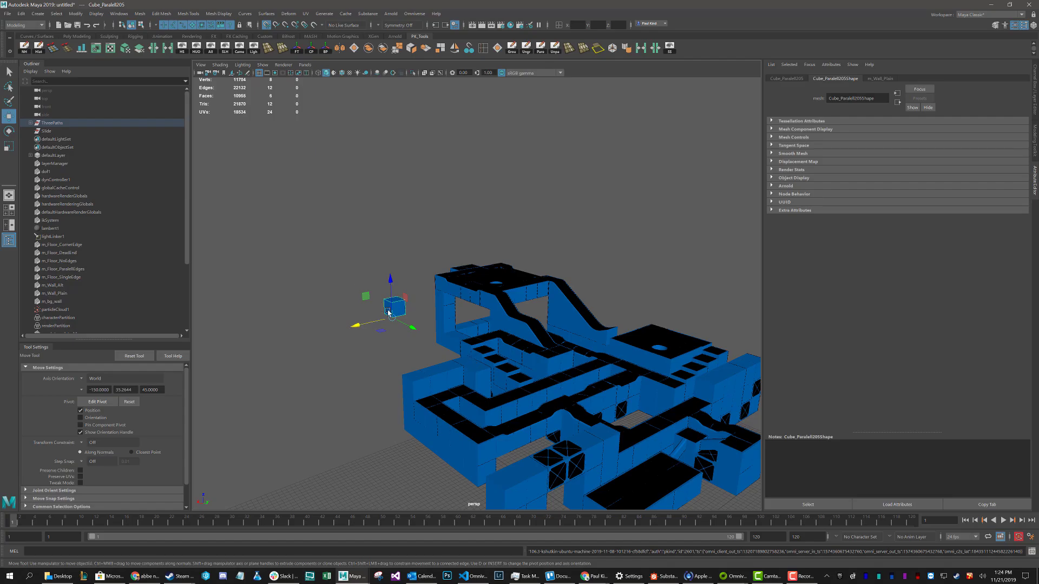
key(Delete)
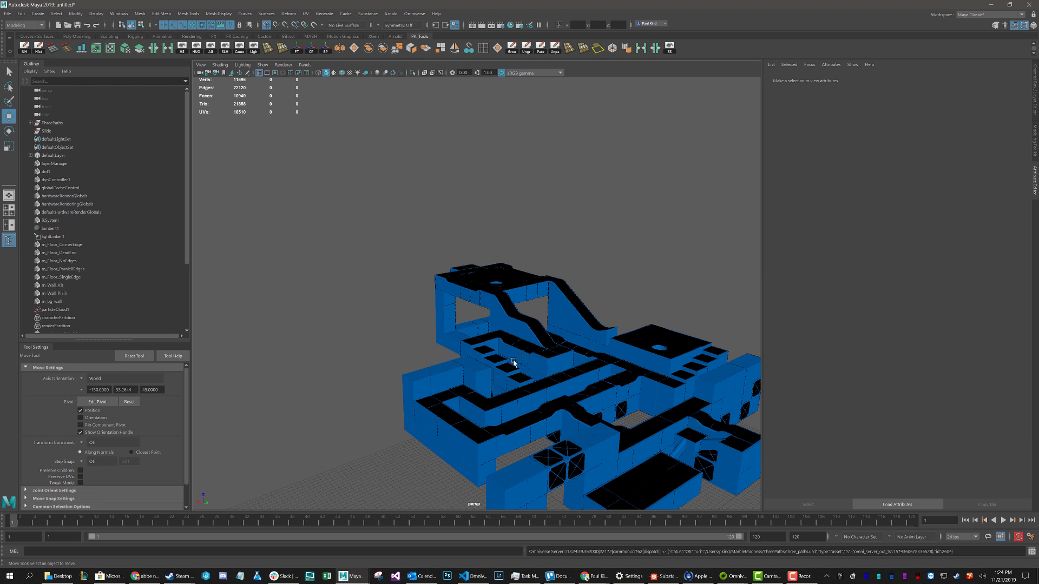
Examine the modular track layout in Maya from several angles and distances, and select a wall cube in its middle section
alt+drag(514, 362, 547, 416)
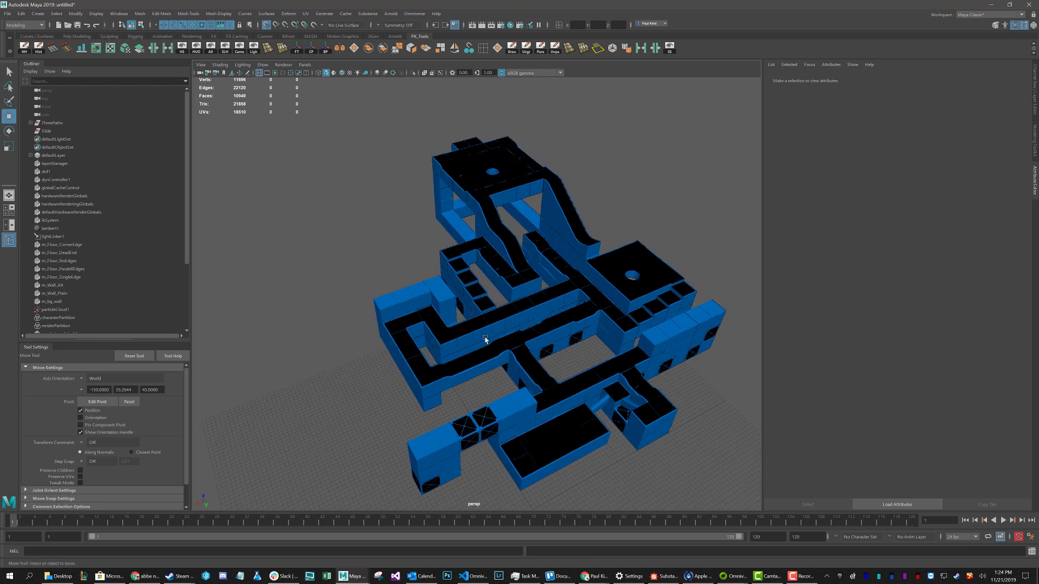
scroll(519, 325, up, 8)
alt+middle_drag(500, 255, 509, 247)
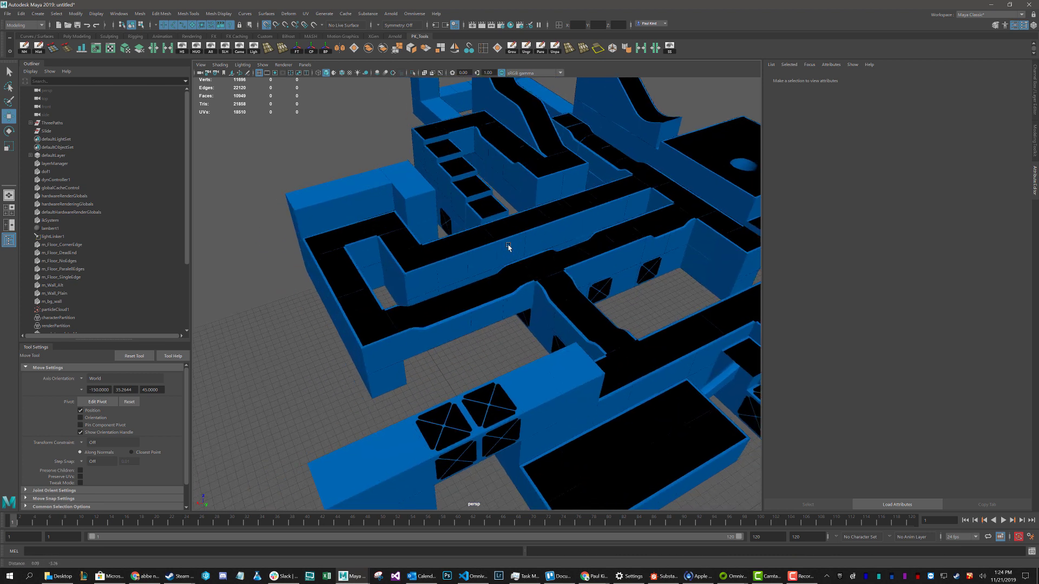
scroll(535, 244, down, 4)
alt+drag(536, 243, 547, 241)
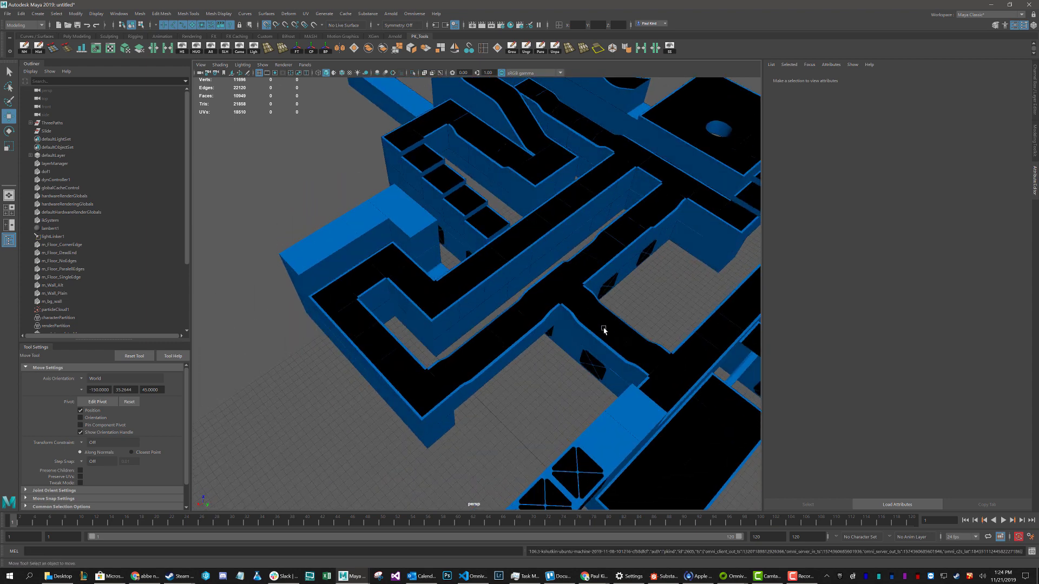
scroll(601, 320, up, 5)
scroll(399, 335, down, 3)
alt+drag(506, 320, 506, 325)
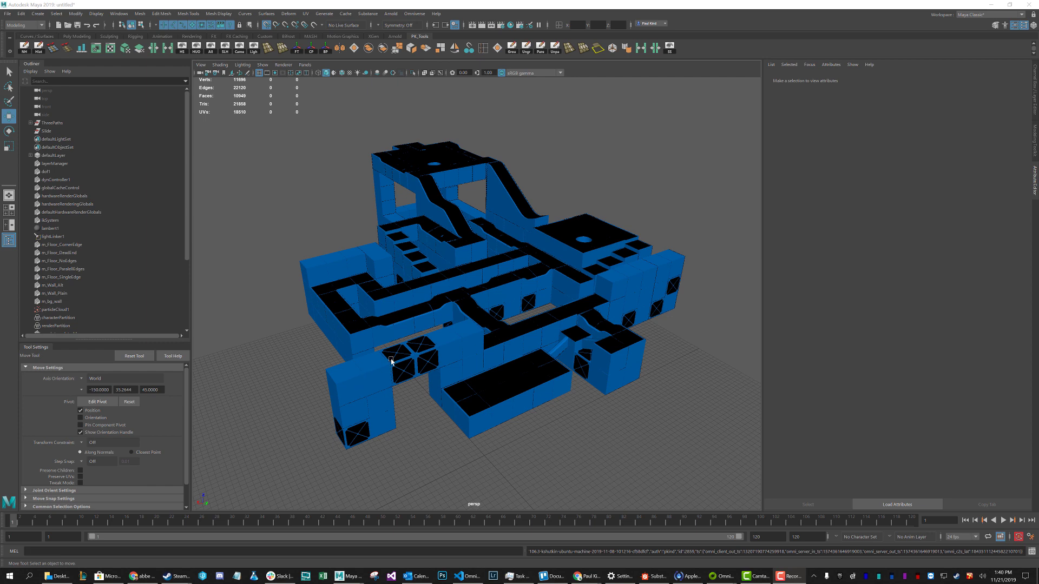
alt+drag(391, 360, 495, 324)
click(512, 341)
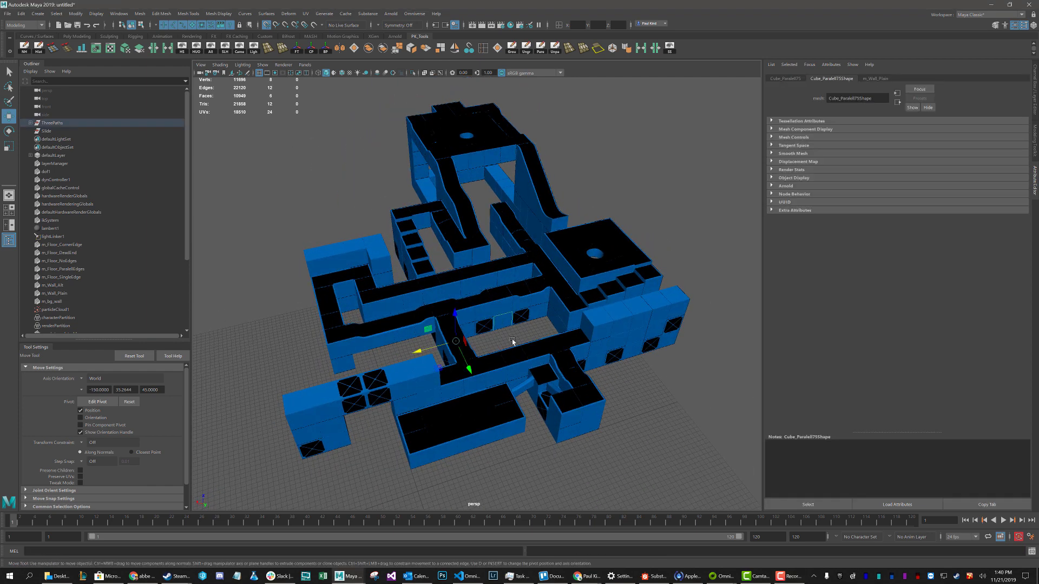
Delete the selected wall cube from the middle section in Maya, and check the updated track from another angle in Omniverse Kit
key(Delete)
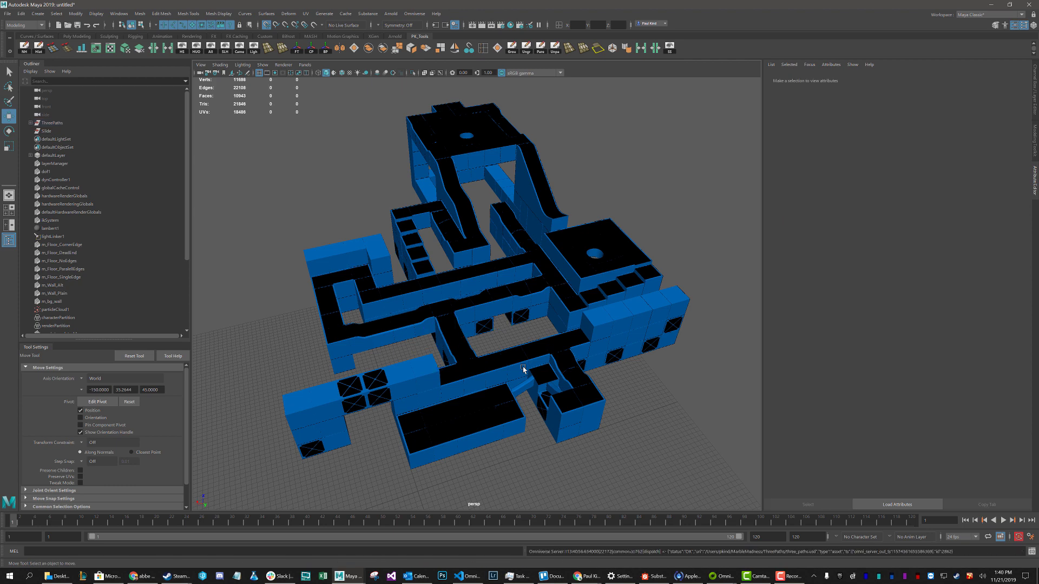
key(alt+Tab)
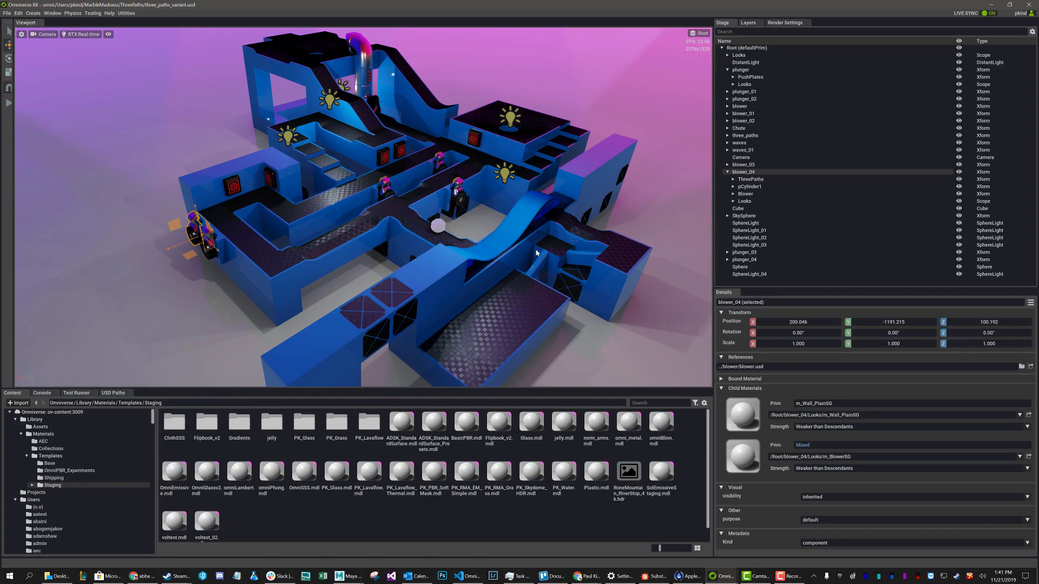
alt+drag(537, 252, 453, 232)
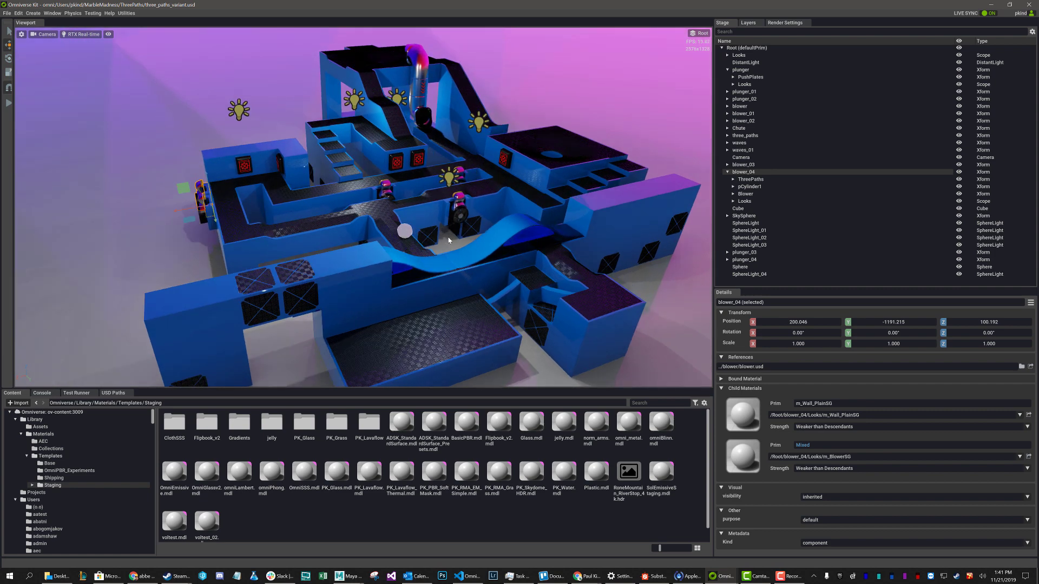
key(F10)
Return to Maya, select the top face of the corner cube on the inner track loop, and undo its trial move
key(alt+Tab)
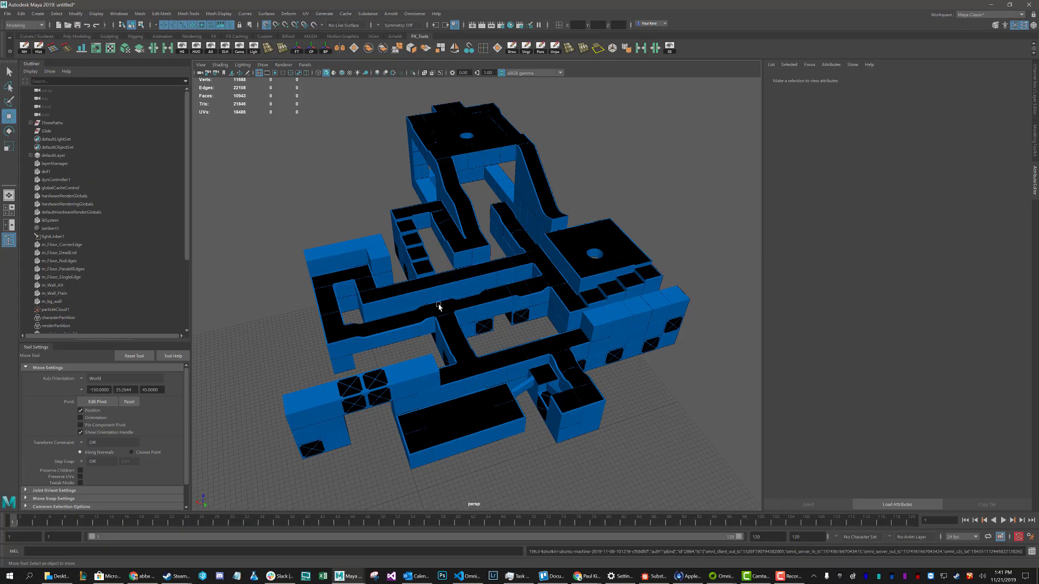
alt+drag(439, 307, 554, 339)
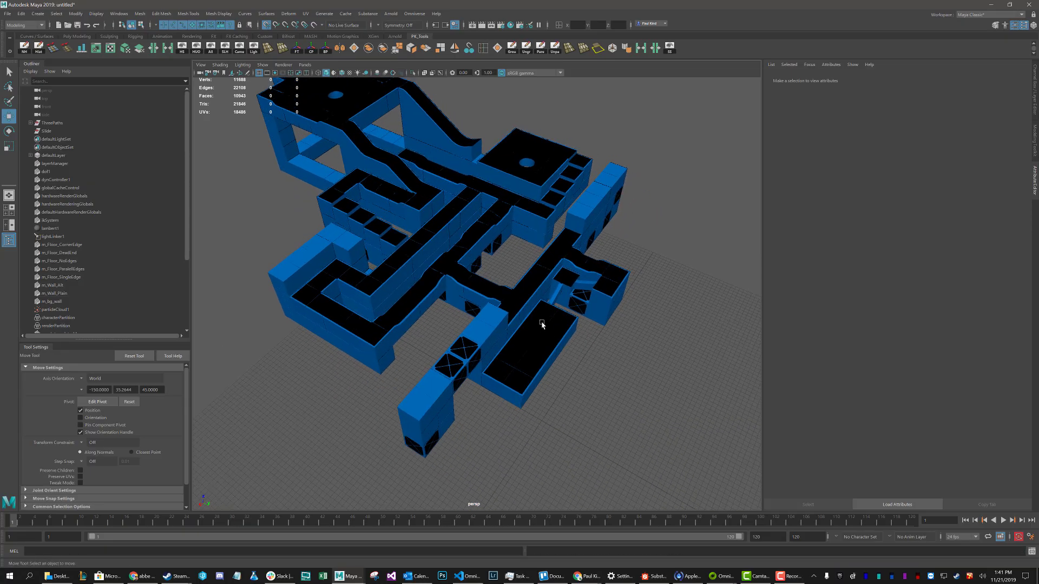
alt+right_drag(510, 342, 606, 311)
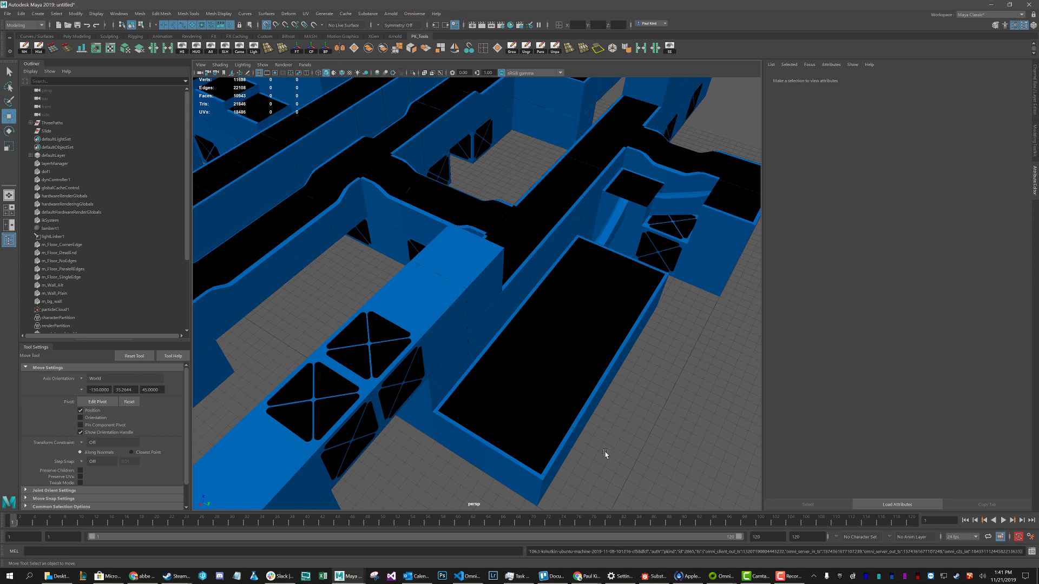
alt+right_drag(380, 299, 481, 280)
alt+right_drag(326, 233, 463, 255)
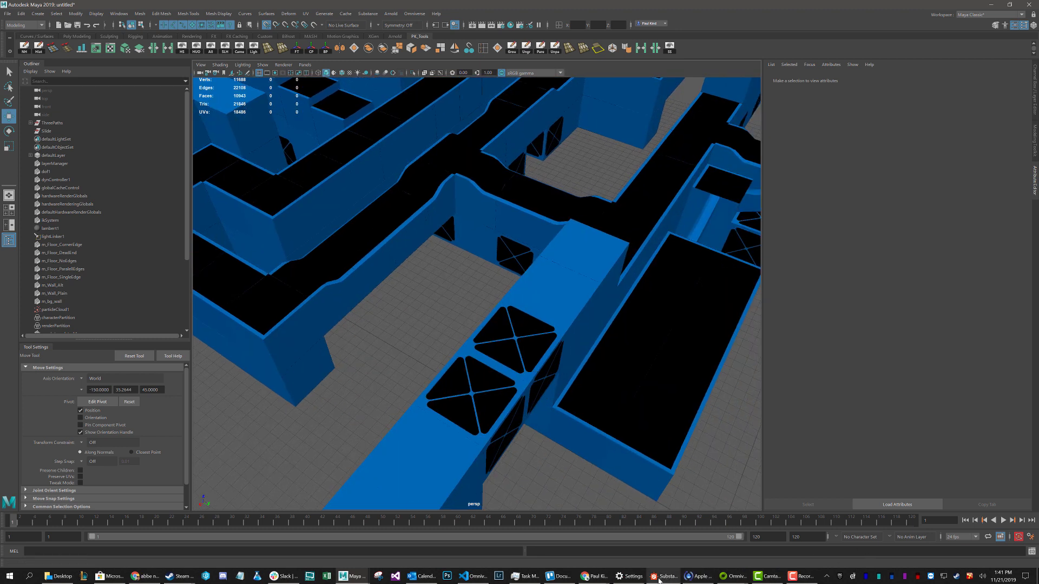
scroll(349, 234, down, 3)
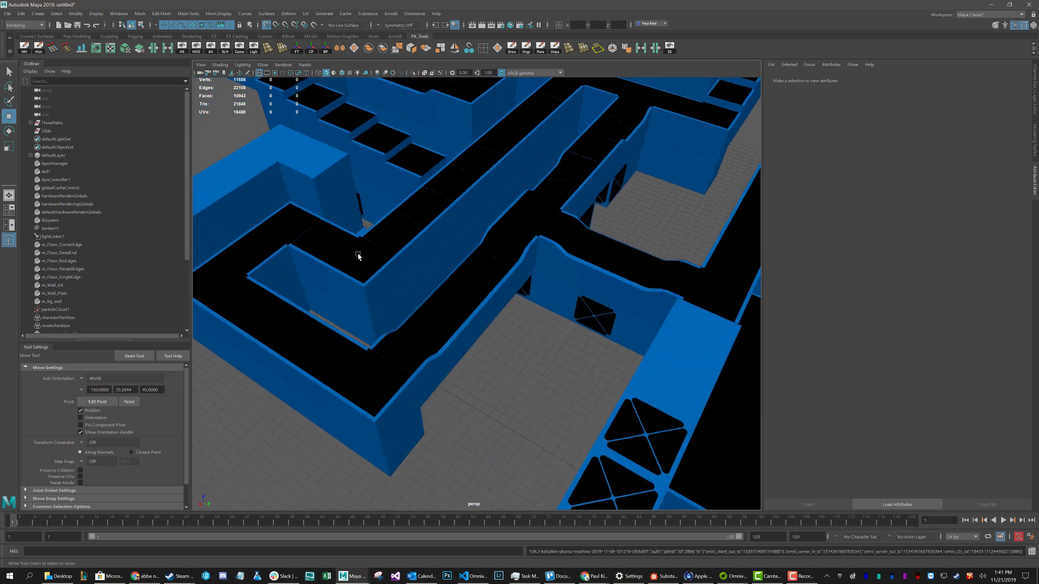
click(378, 273)
right_drag(359, 260, 360, 274)
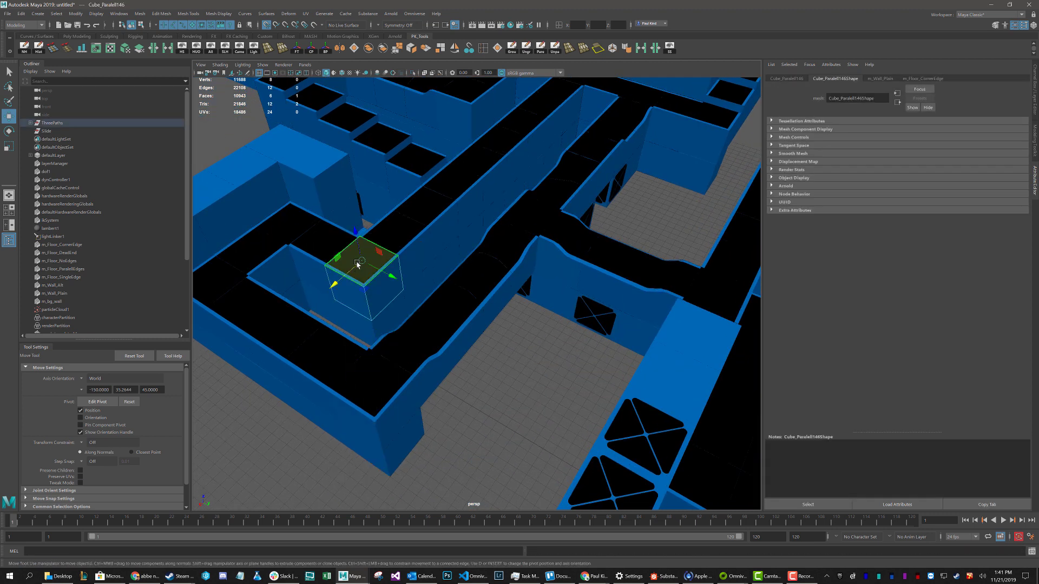
click(359, 261)
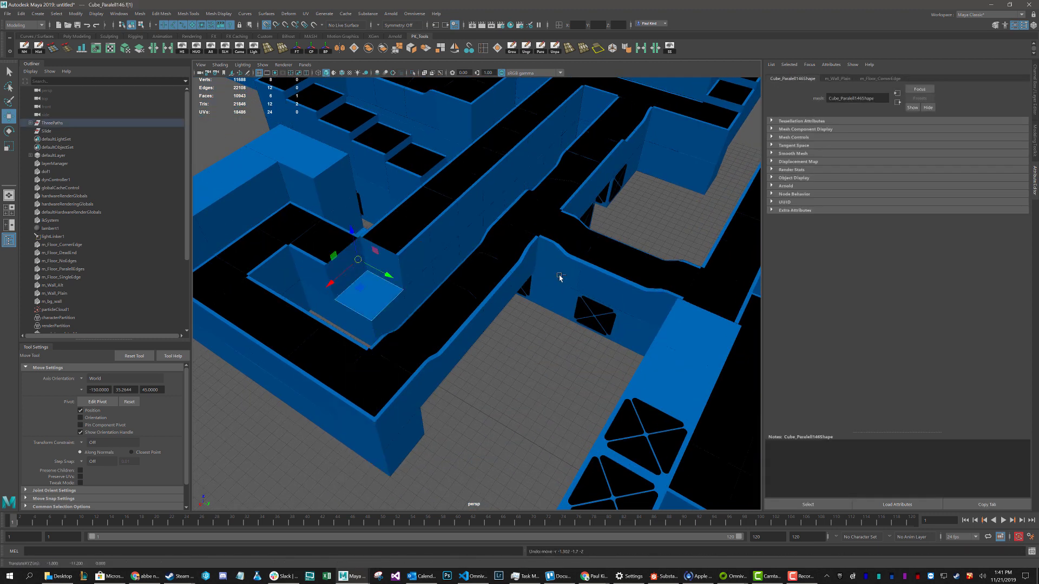
key(ctrl+z)
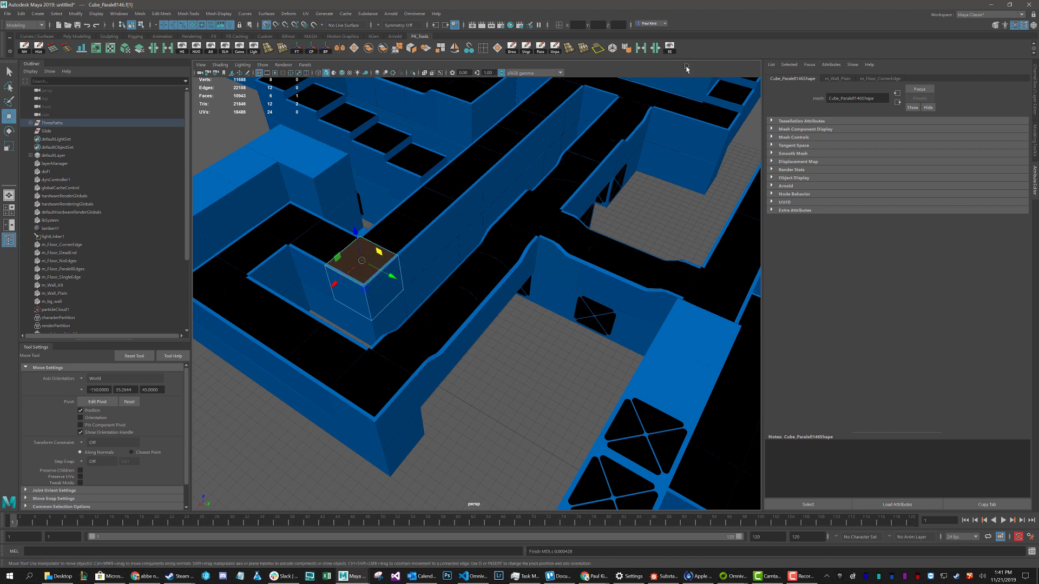
Assign the existing material m_Floor_ParallelEdges to the corner cube's selected top face, and clear the selection
right_click(366, 272)
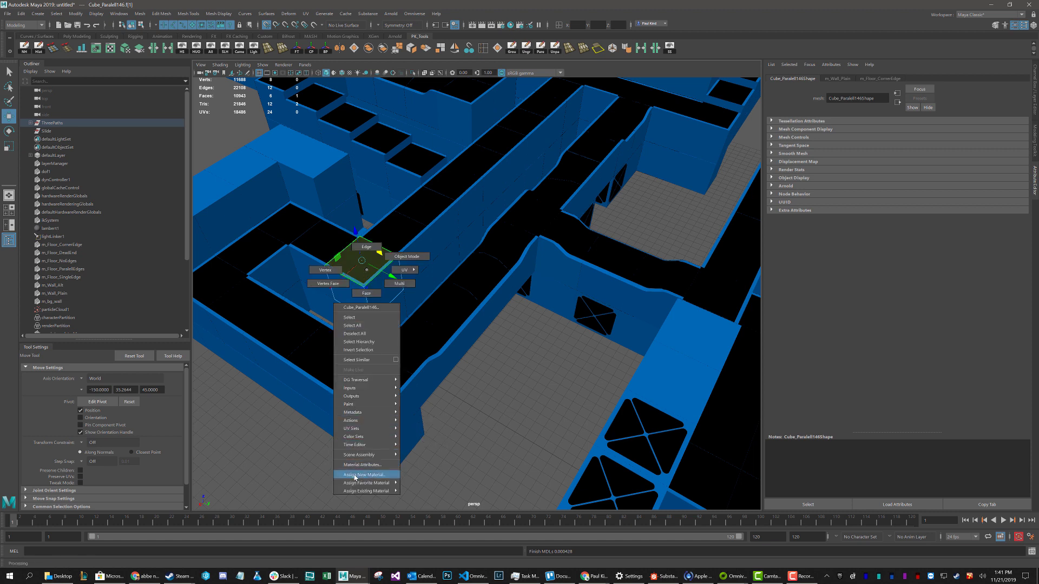
mouse_move(373, 491)
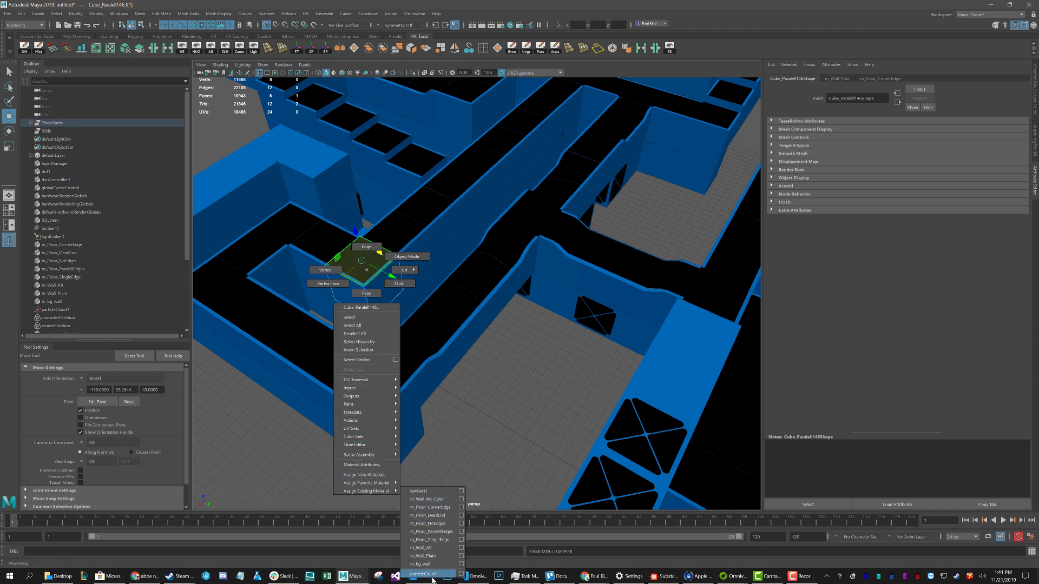
click(433, 532)
click(508, 383)
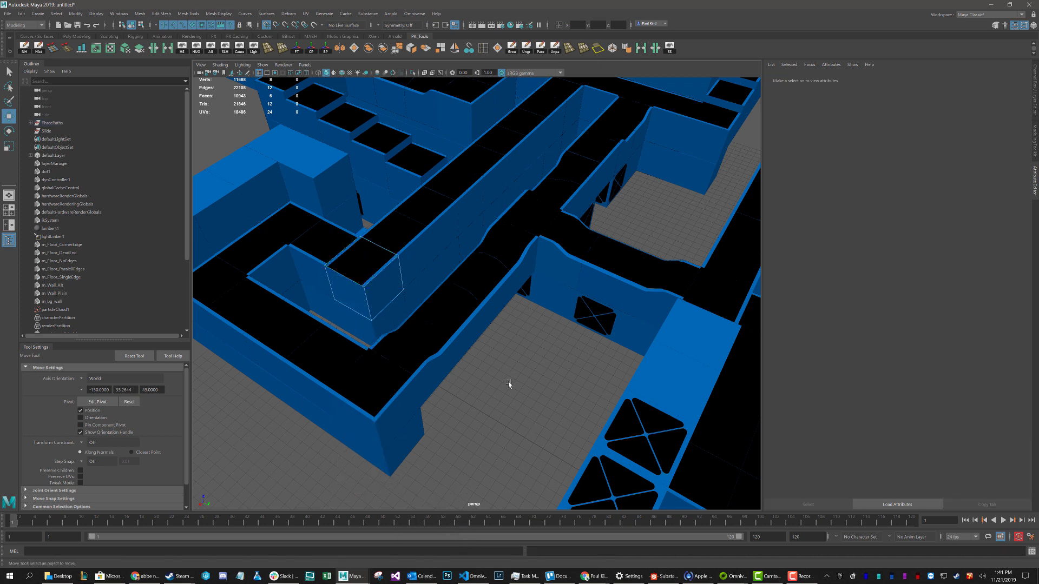
Check the corner cube's new floor material in Omniverse Kit, and return to Maya
key(alt+Tab)
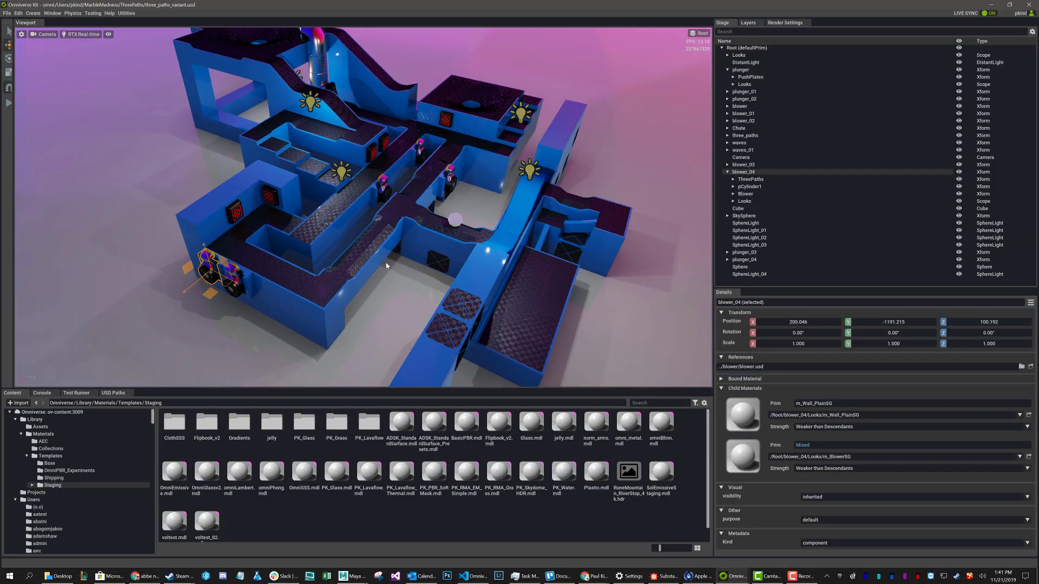
alt+drag(386, 266, 327, 261)
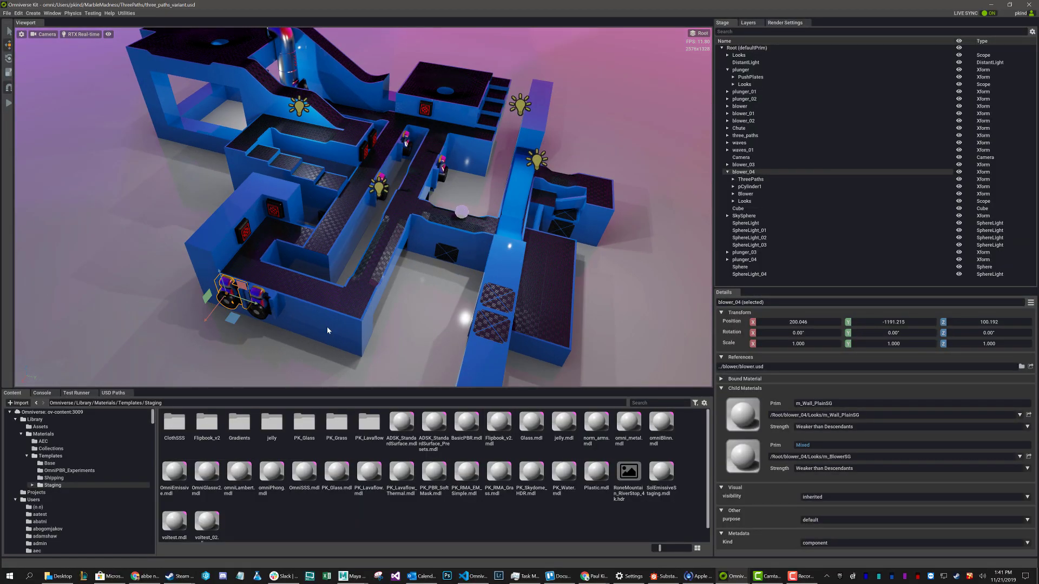
key(alt+Tab)
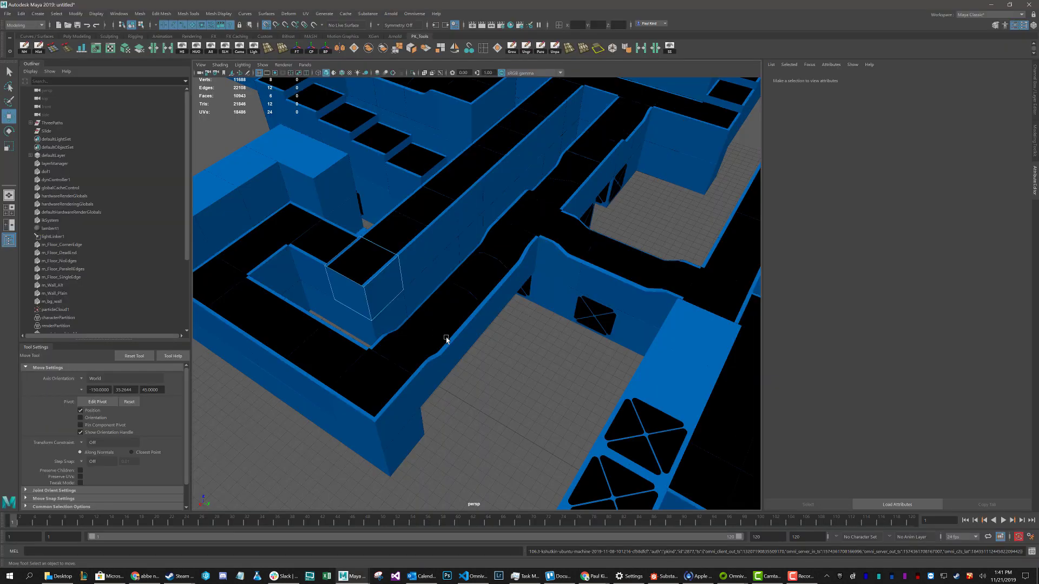
Assign the existing material m_Floor_CornerEdge to the corner cube's top face, and view the track in Omniverse Kit
click(357, 259)
right_click(375, 253)
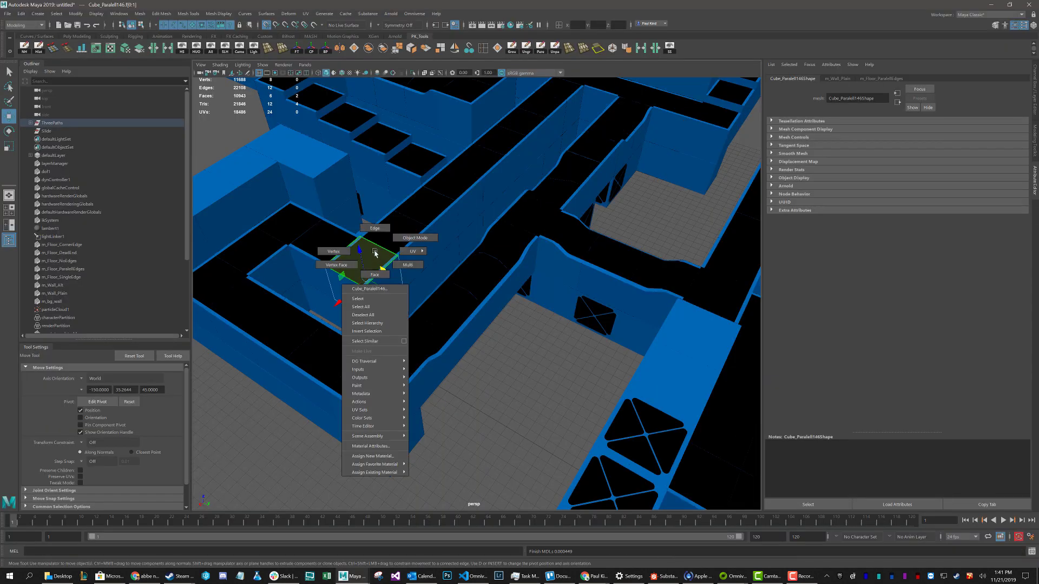
mouse_move(375, 252)
right_down()
mouse_move(403, 258)
mouse_move(367, 254)
right_up()
right_click(377, 260)
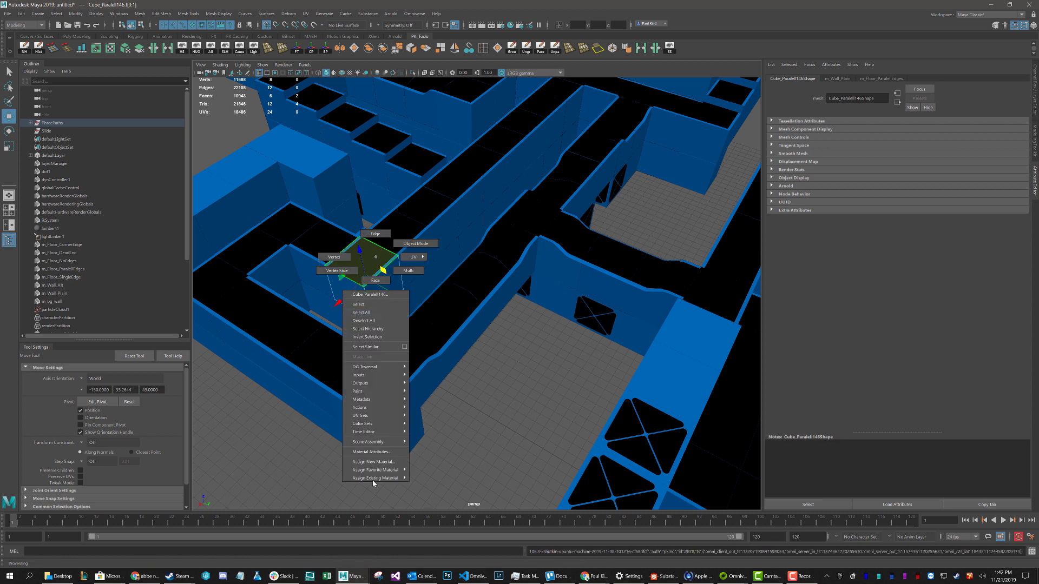
mouse_move(373, 479)
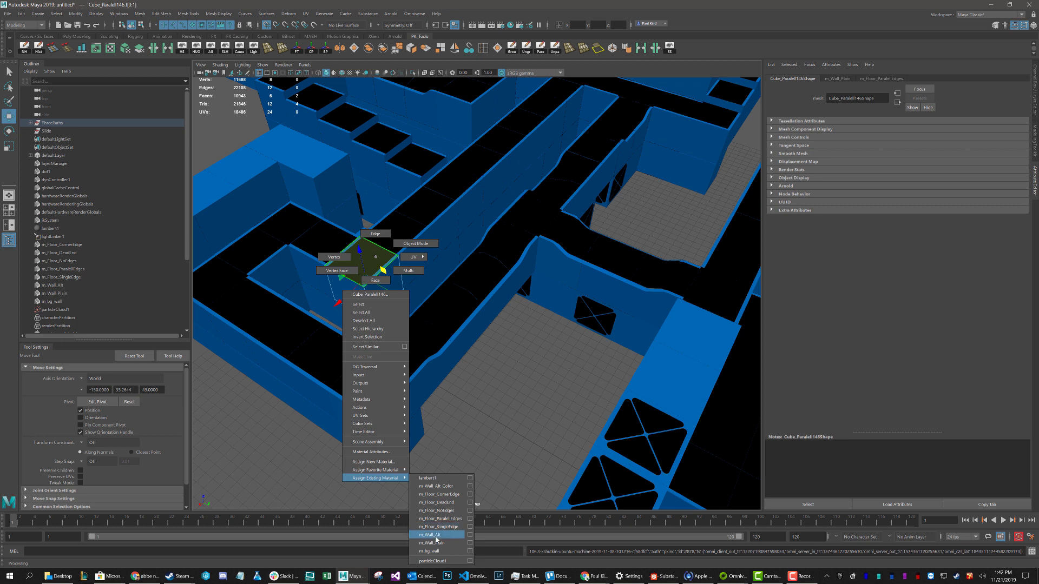
click(436, 498)
click(508, 391)
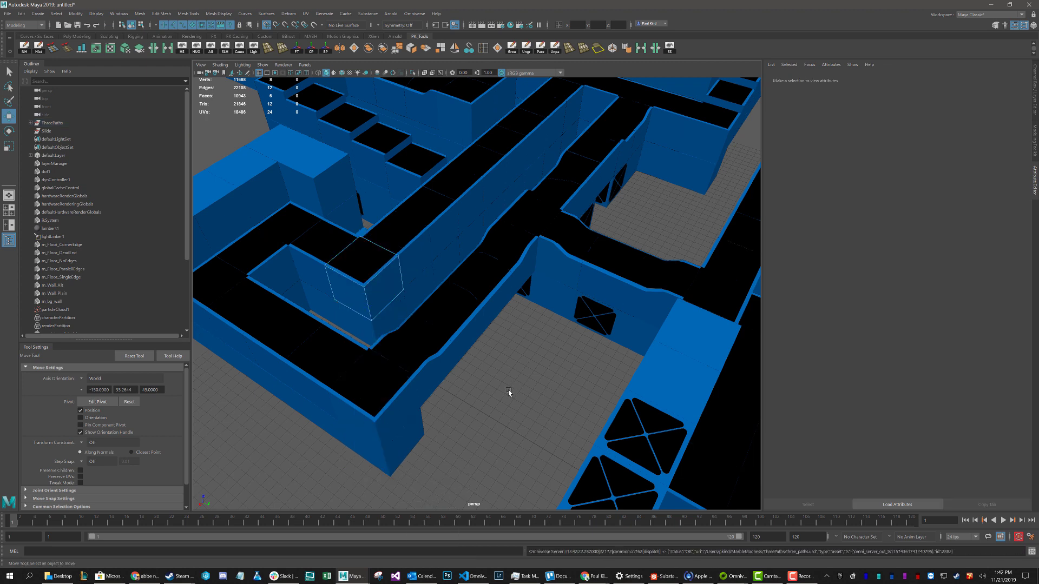
key(alt+Tab)
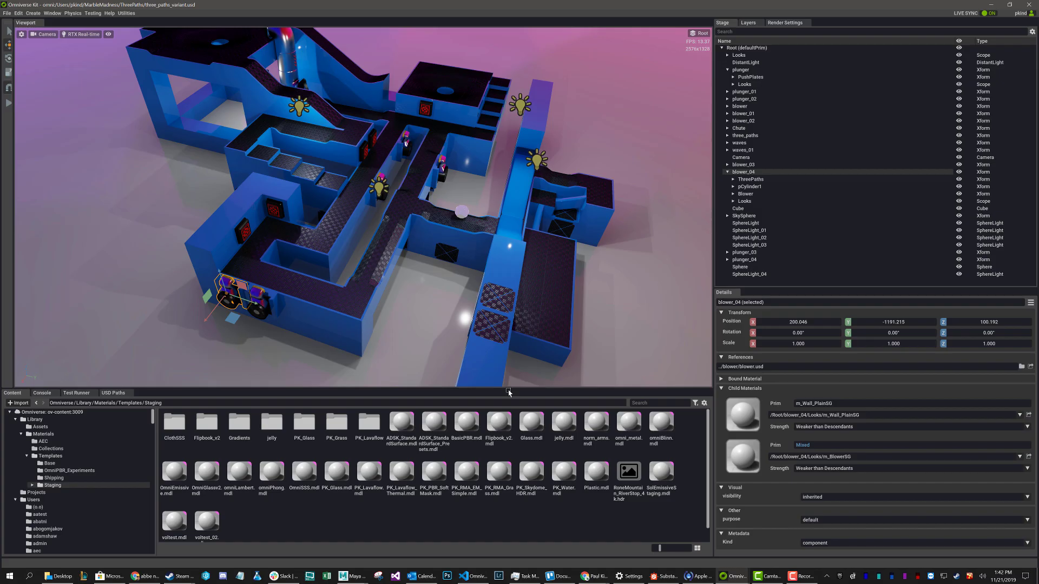
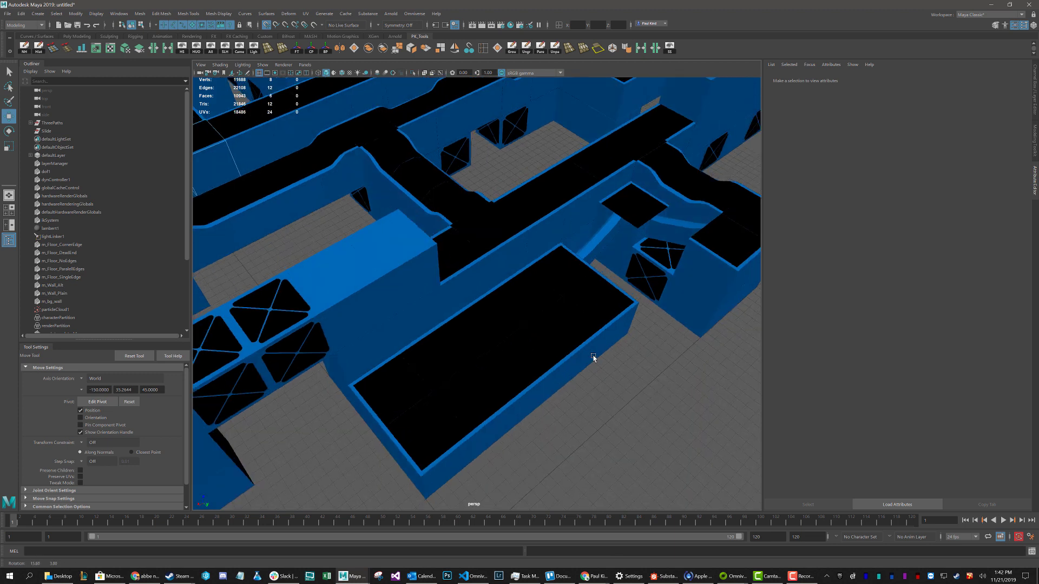
In Maya, select the eight cubes that make up the large rectangular floor platform
click(539, 277)
click(521, 277)
shift+click(471, 377)
shift+click(623, 295)
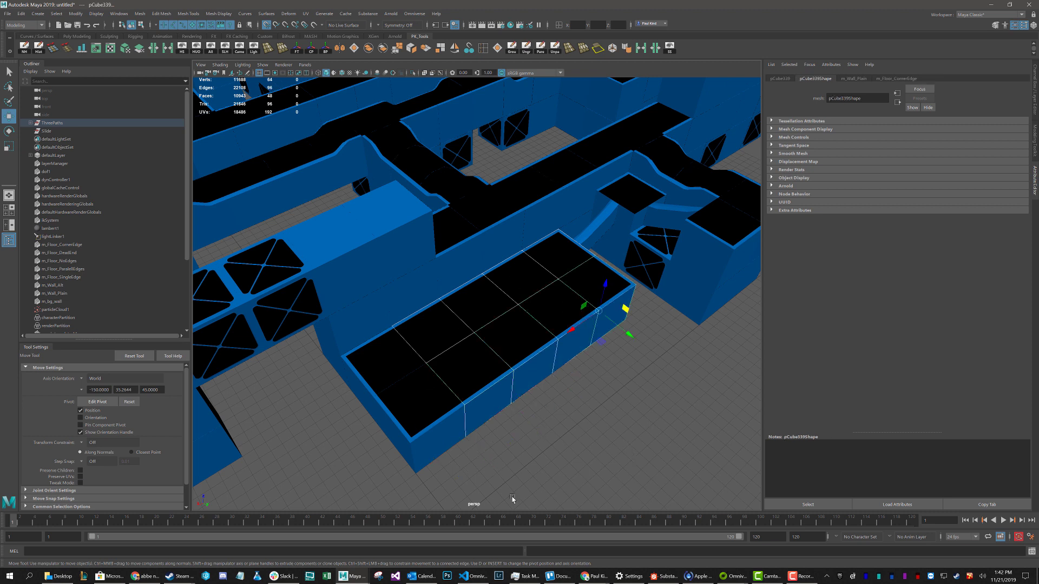
Switch to Substance Designer, duplicate the Wall_Plain graph within the MarbleMadness_Materials package, and open the copy
click(653, 577)
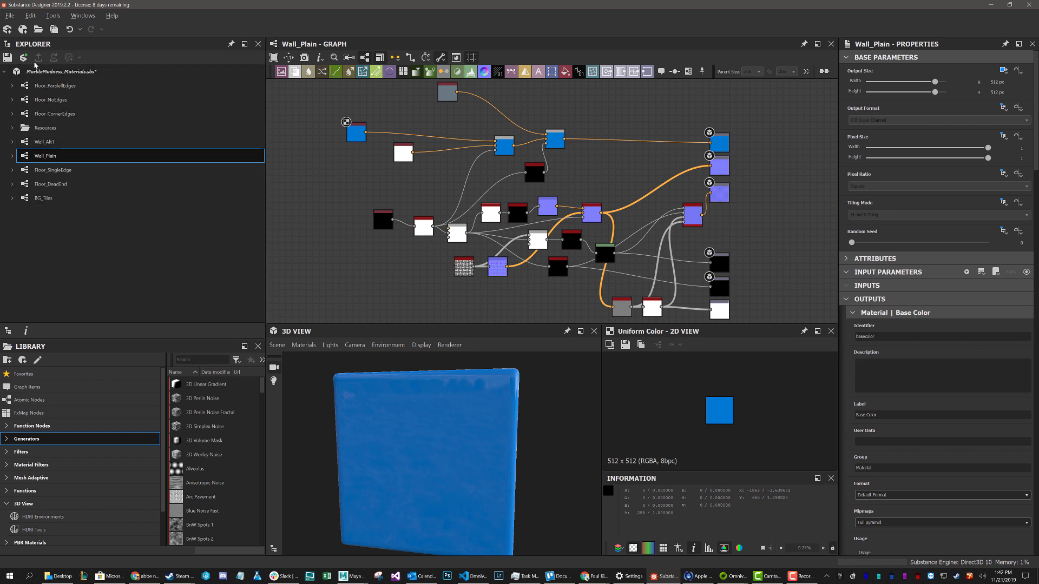
right_click(43, 159)
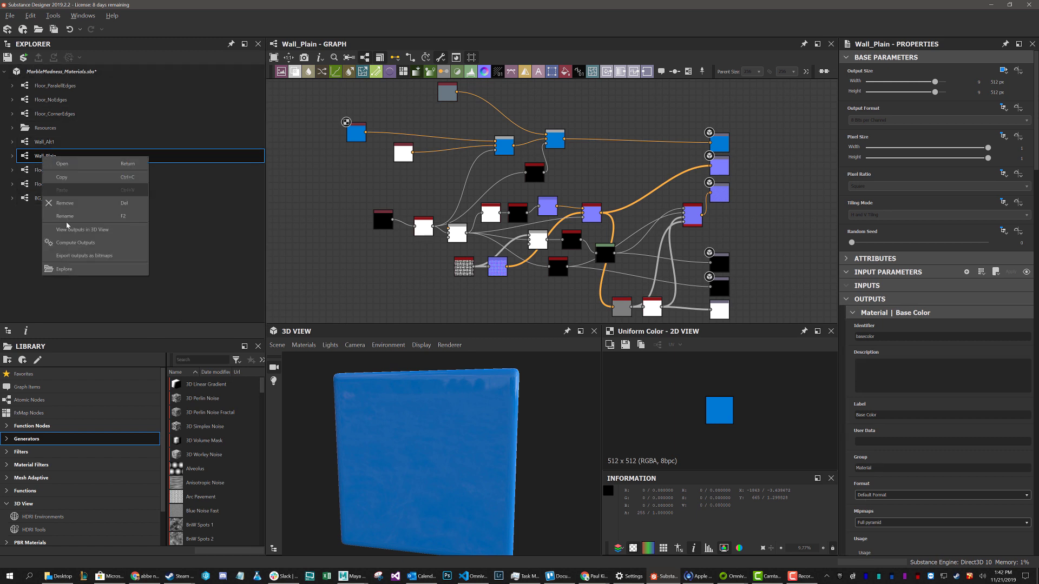
click(69, 186)
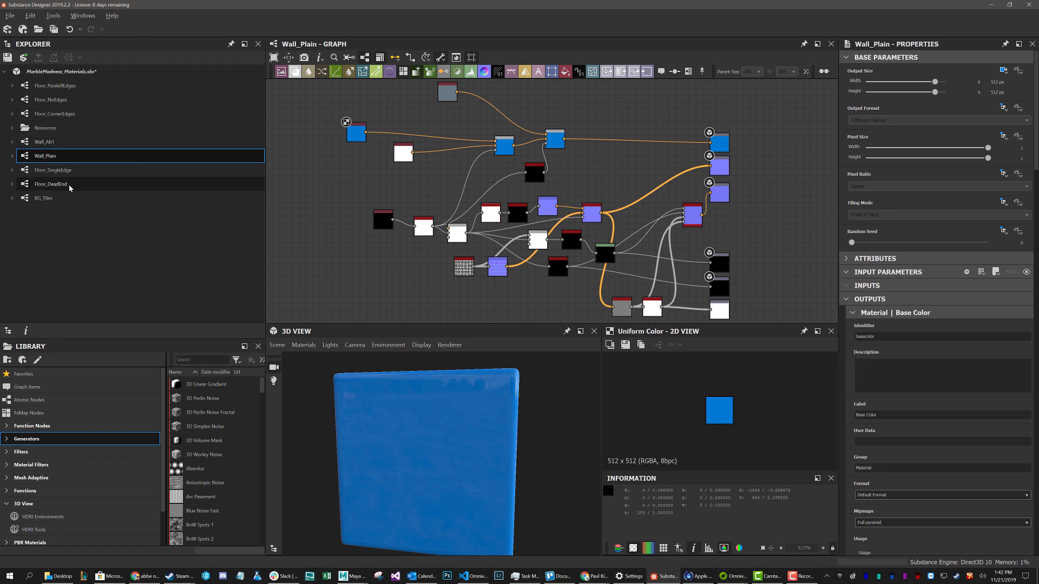
right_click(38, 71)
click(59, 225)
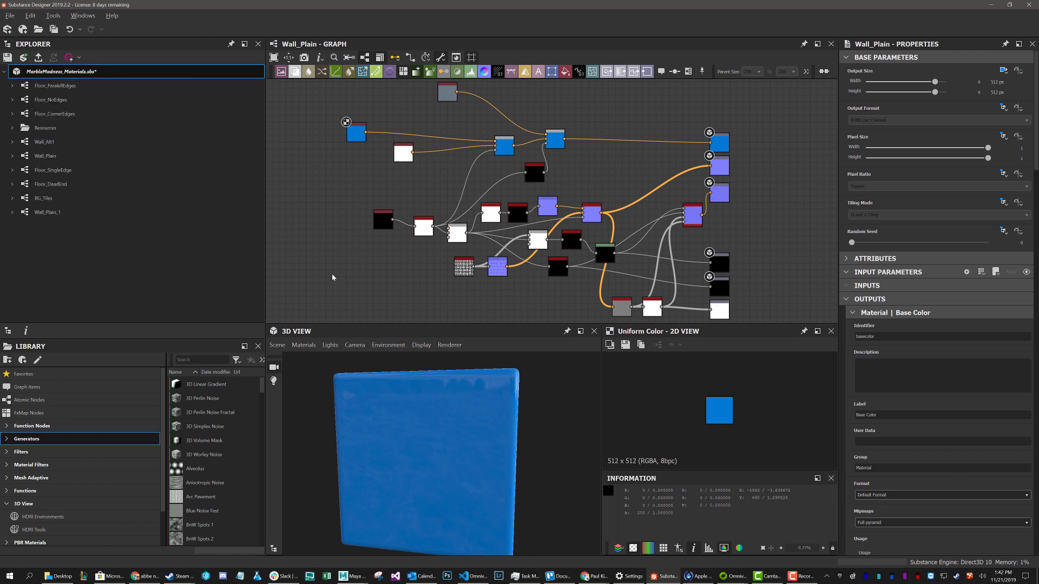
click(43, 212)
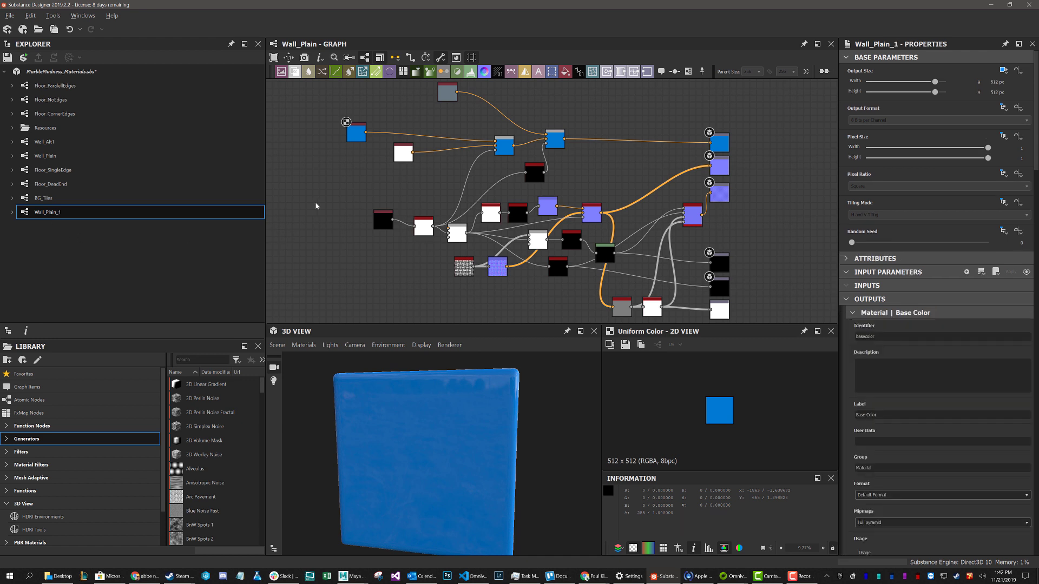
double_click(47, 215)
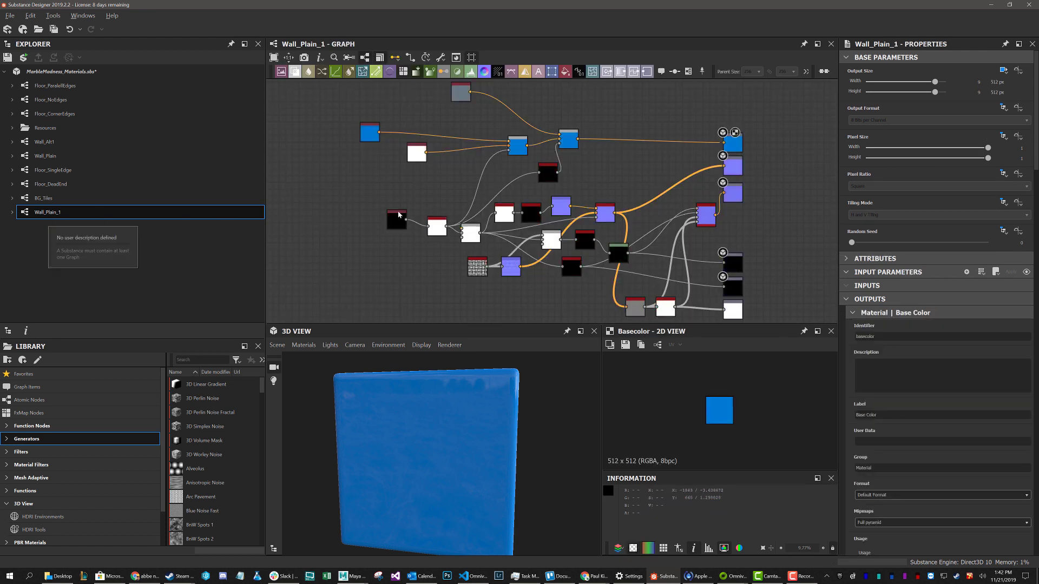
Set the blue Uniform Color node's output color to bright green with hue about 0.353, and save the package
click(370, 133)
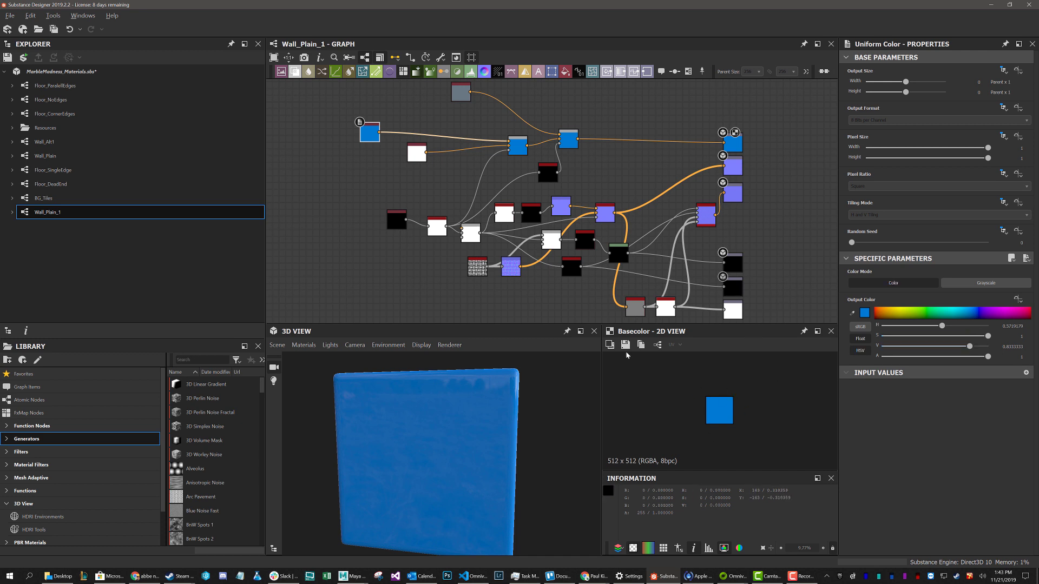
click(864, 313)
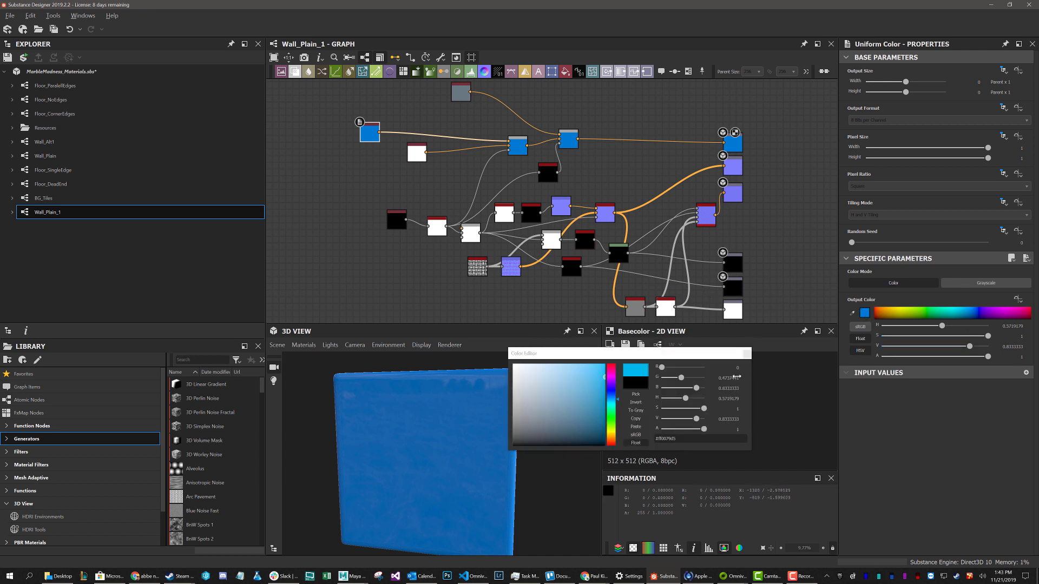
click(612, 417)
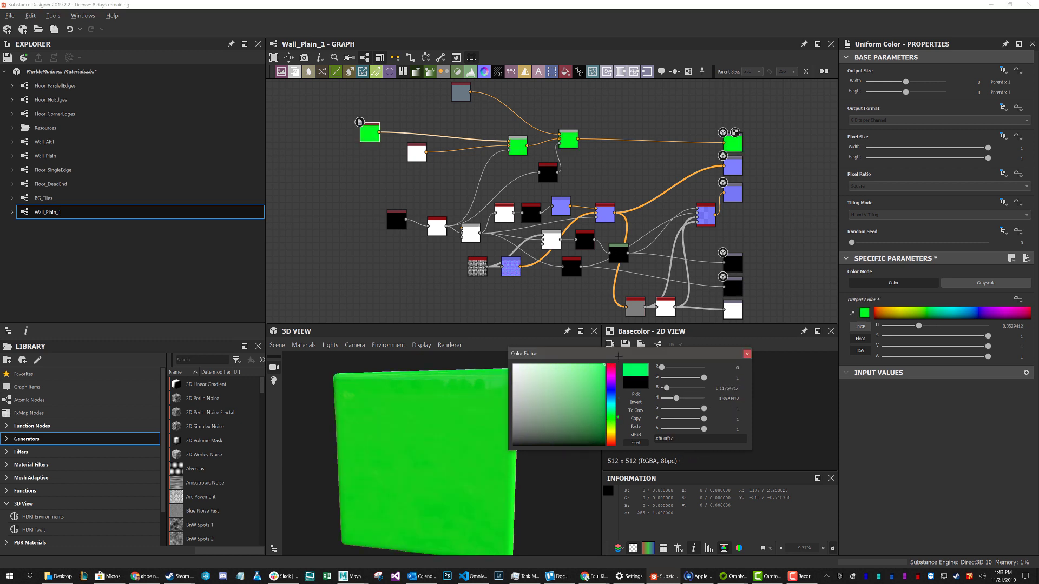
click(747, 354)
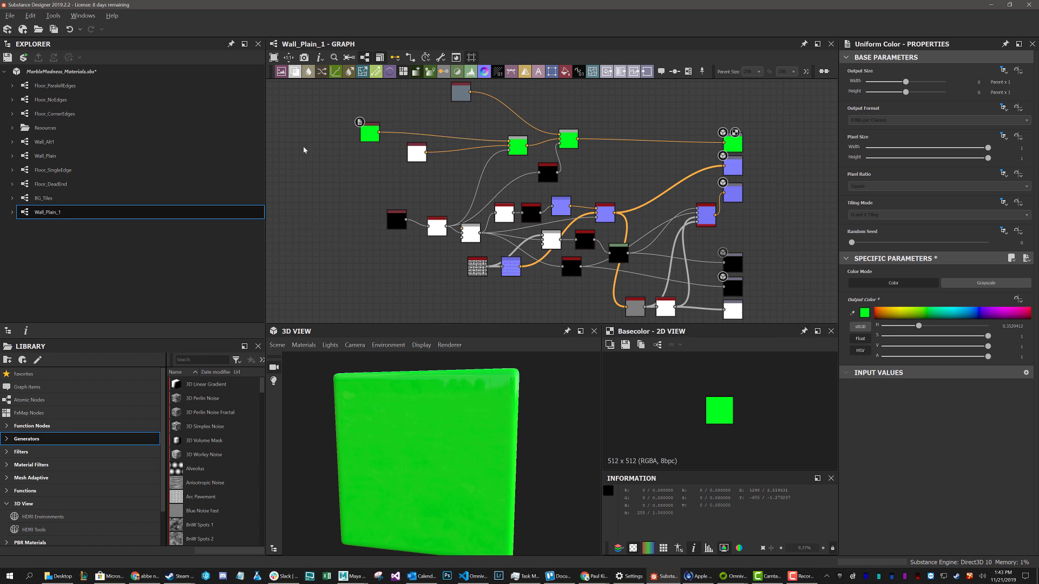
click(10, 15)
click(29, 97)
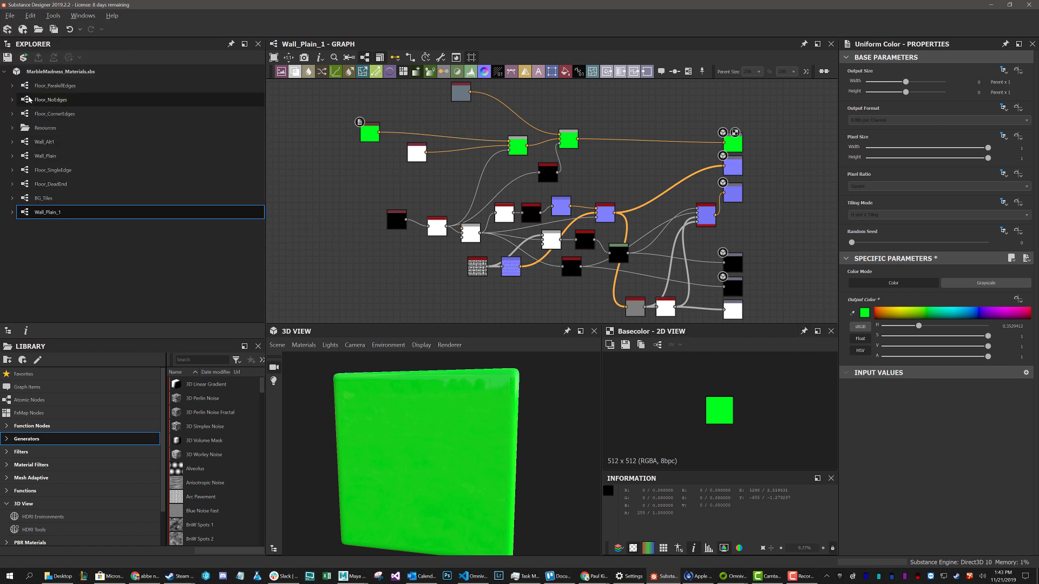
Rename the duplicated Wall_Plain_1 graph as Wall_Alt_Color_Goal
right_click(48, 214)
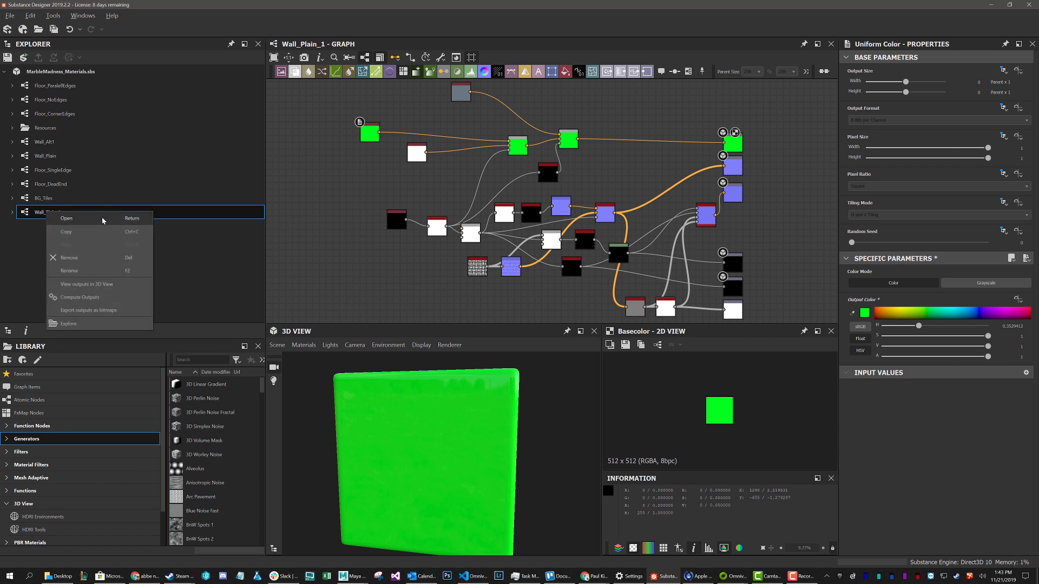
click(68, 272)
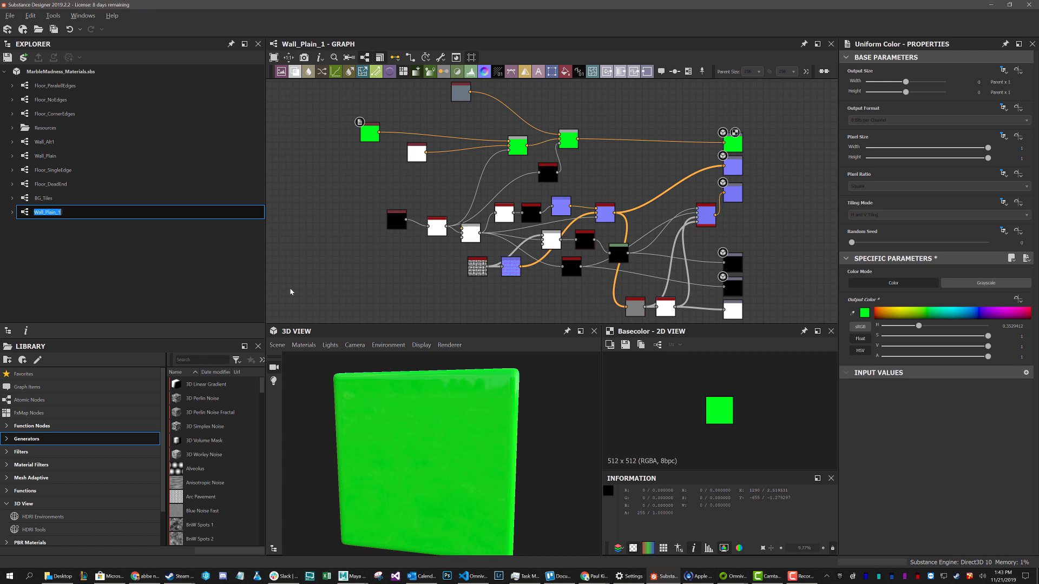
key(BackSpace)
text(Wall_)
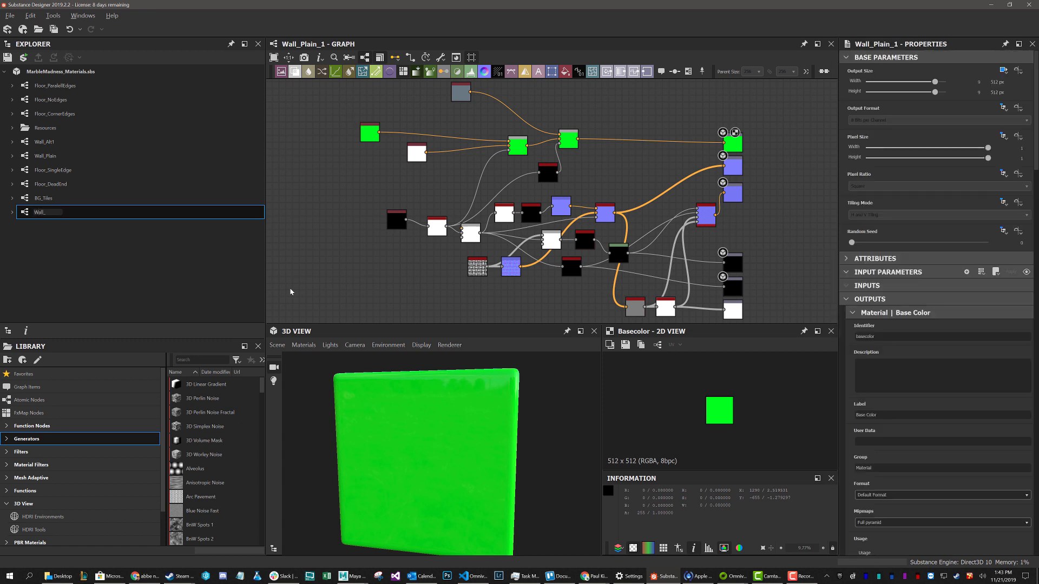
text(Alt_Color_Goal)
key(Return)
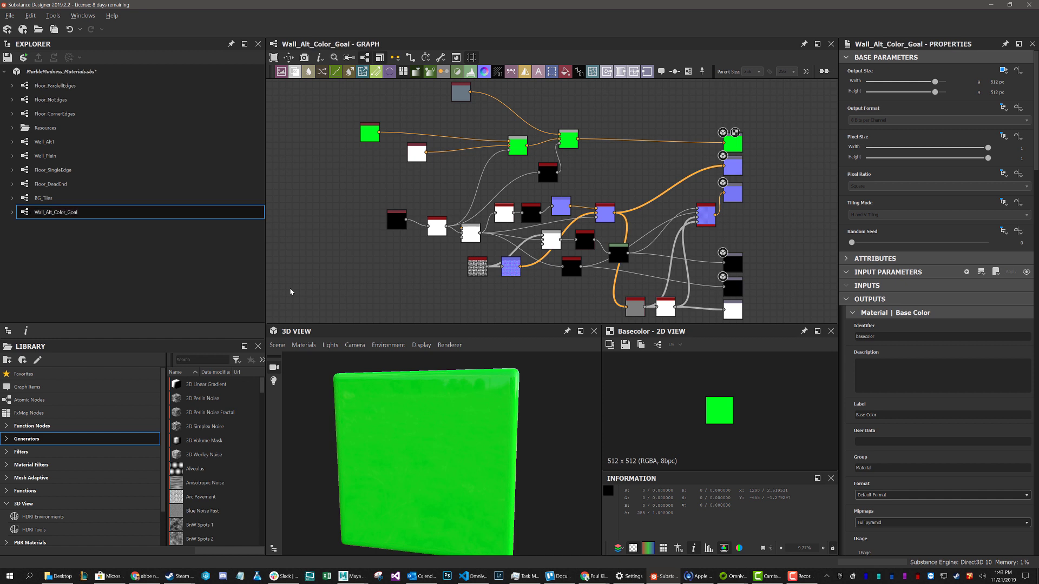
Export the graph's basecolor, normal and RMAH outputs as PNG files to the MarbleMadness GameReady textures folder
click(440, 57)
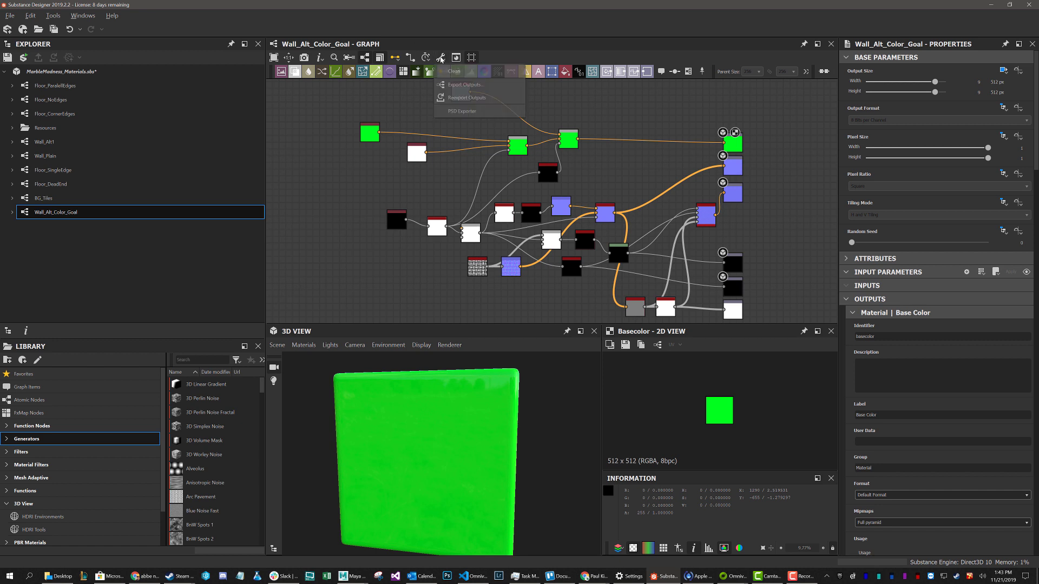
click(460, 85)
click(441, 433)
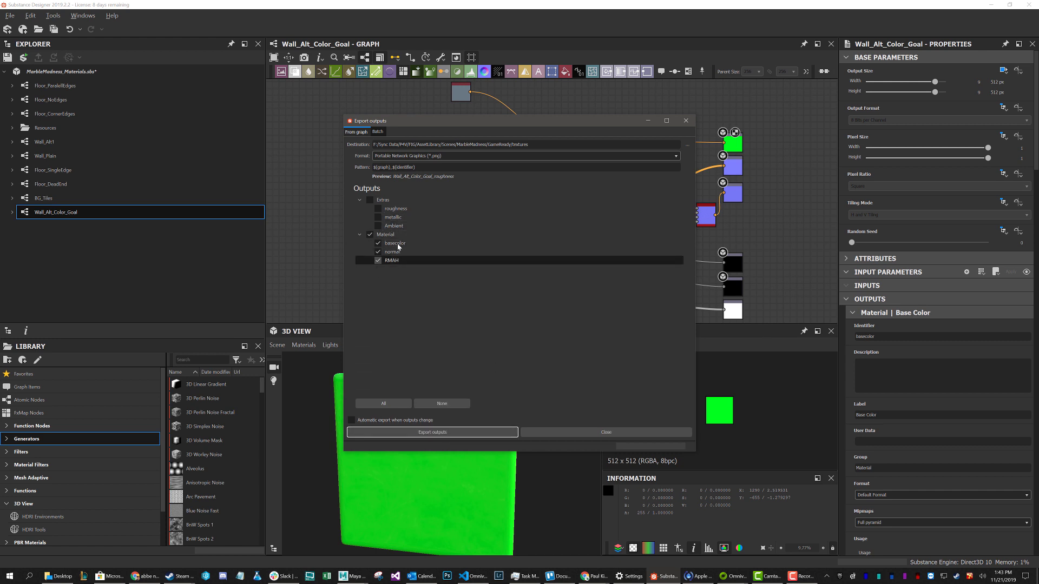
click(595, 433)
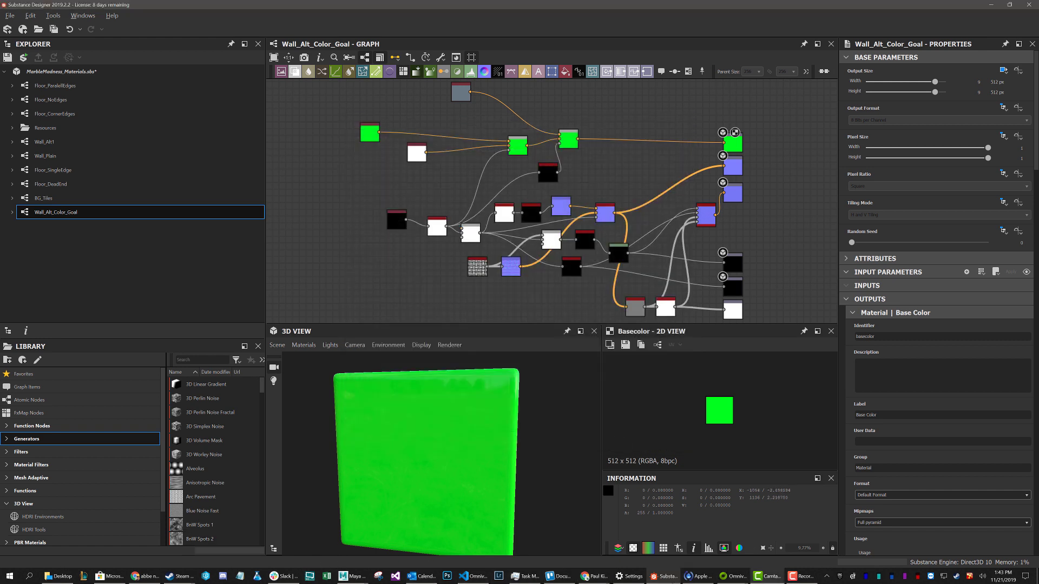
Switch to Maya and create an MDL material named m_floor_goal from the PK_RMA_EM_Simple template in Hypershade
click(348, 578)
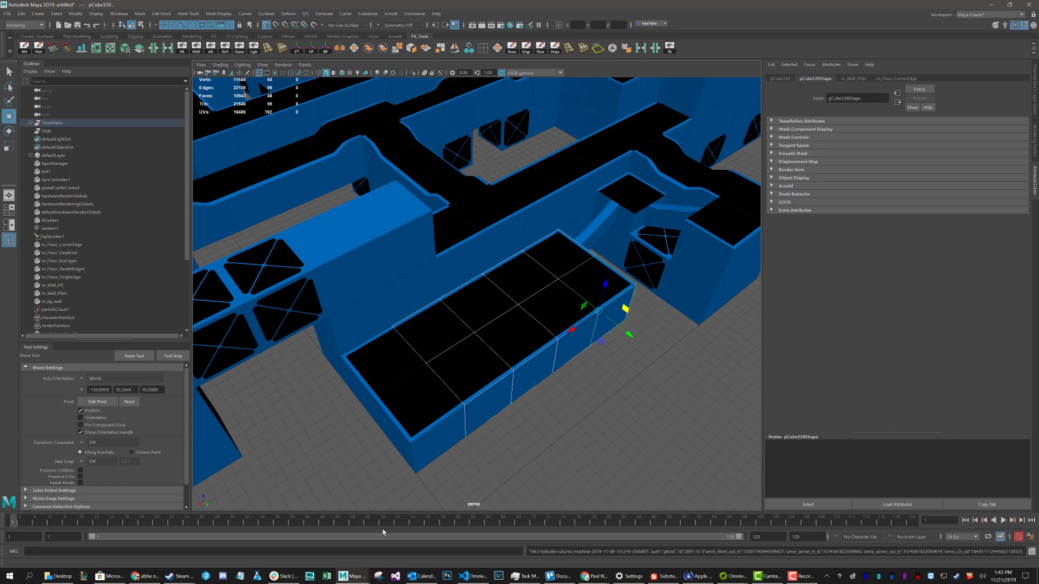
click(510, 25)
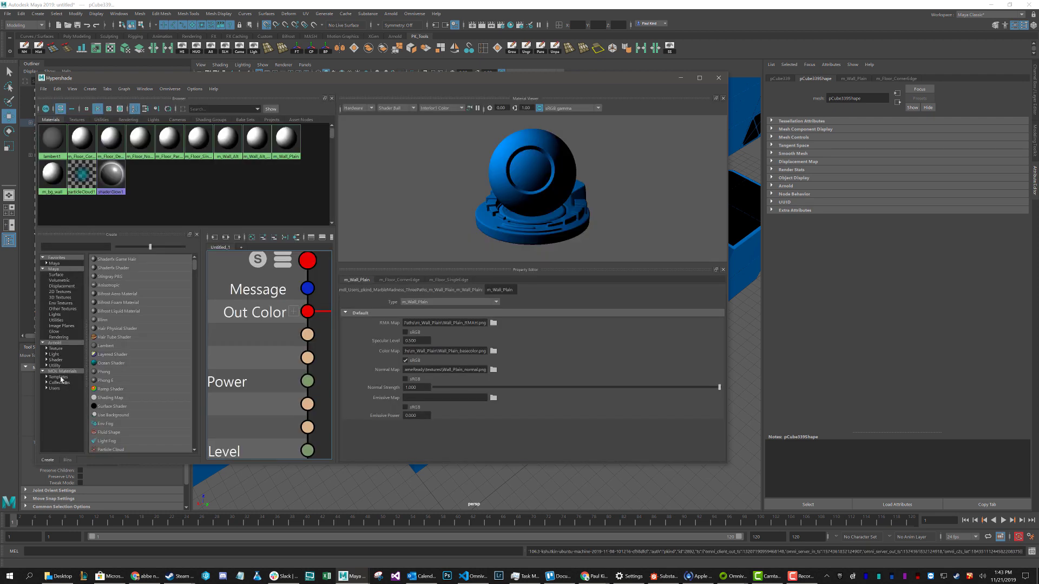
click(60, 377)
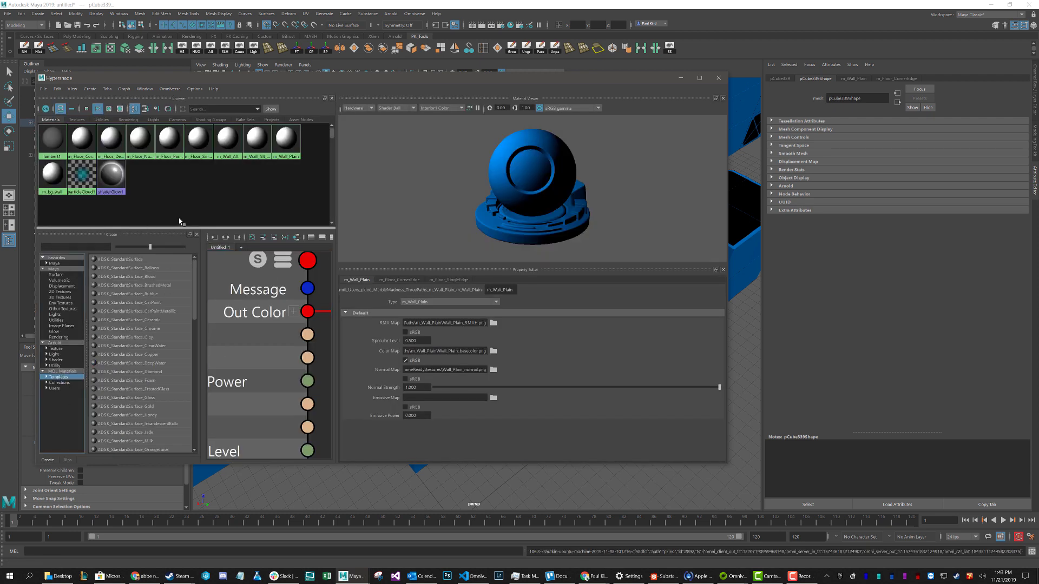
scroll(152, 416, down, 10)
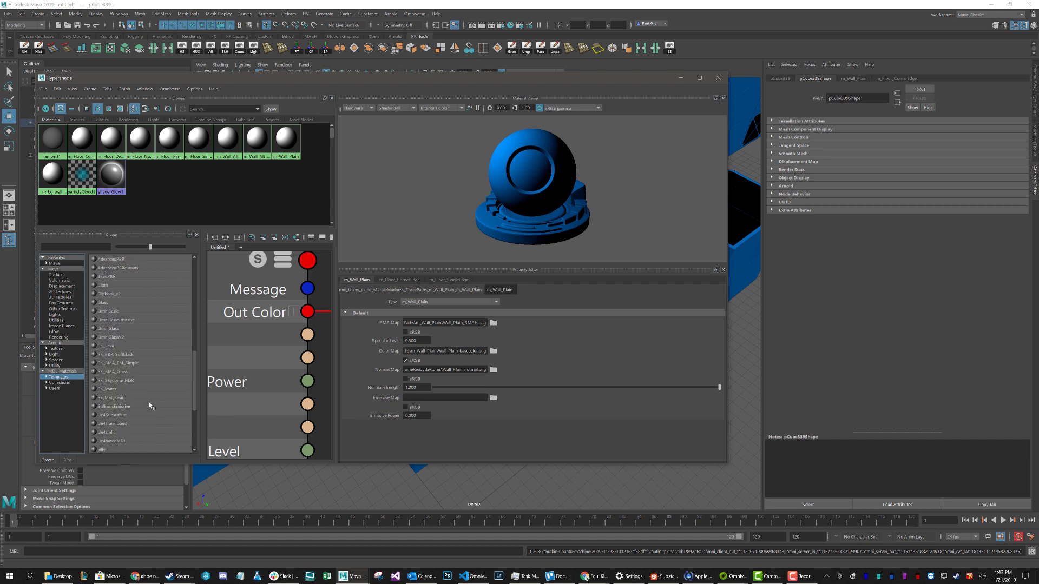
click(117, 364)
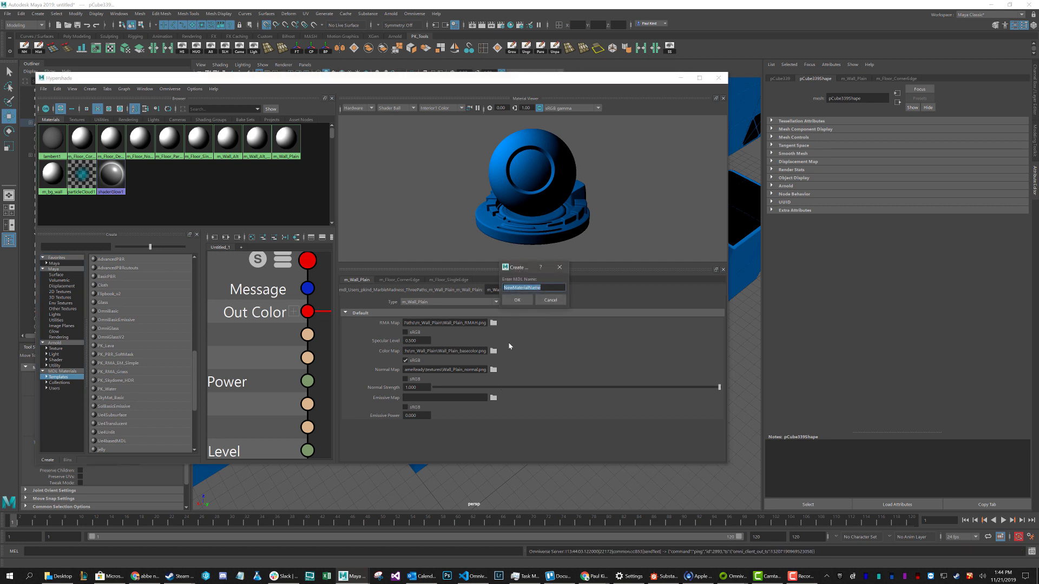
text(m_floor_goal)
key(Return)
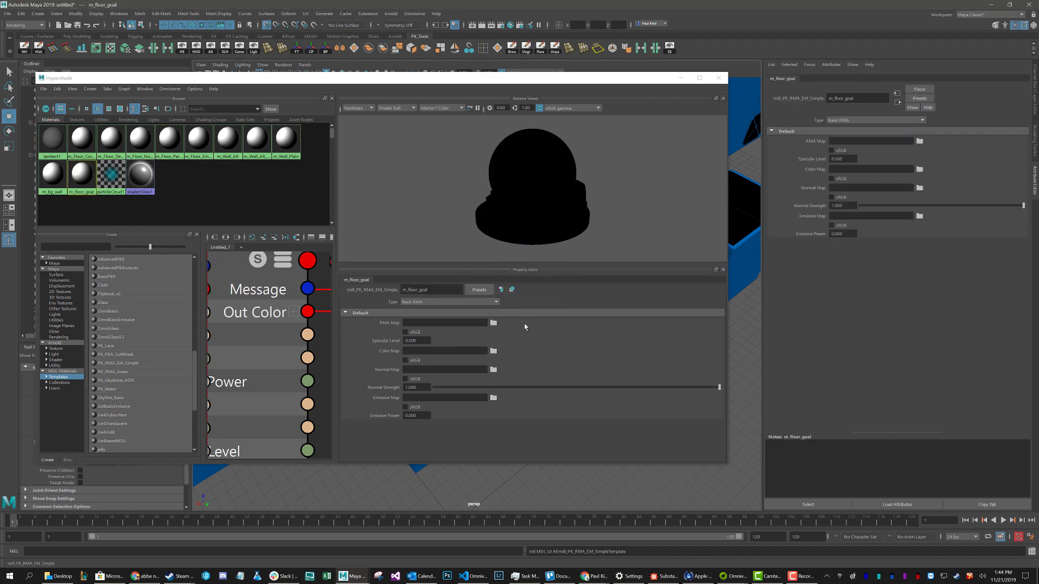
Load Wall_Alt_Color_Goal_RMAH.png as the material's RMA map and Wall_Alt_Color_Goal_basecolor.png as its color map
click(493, 323)
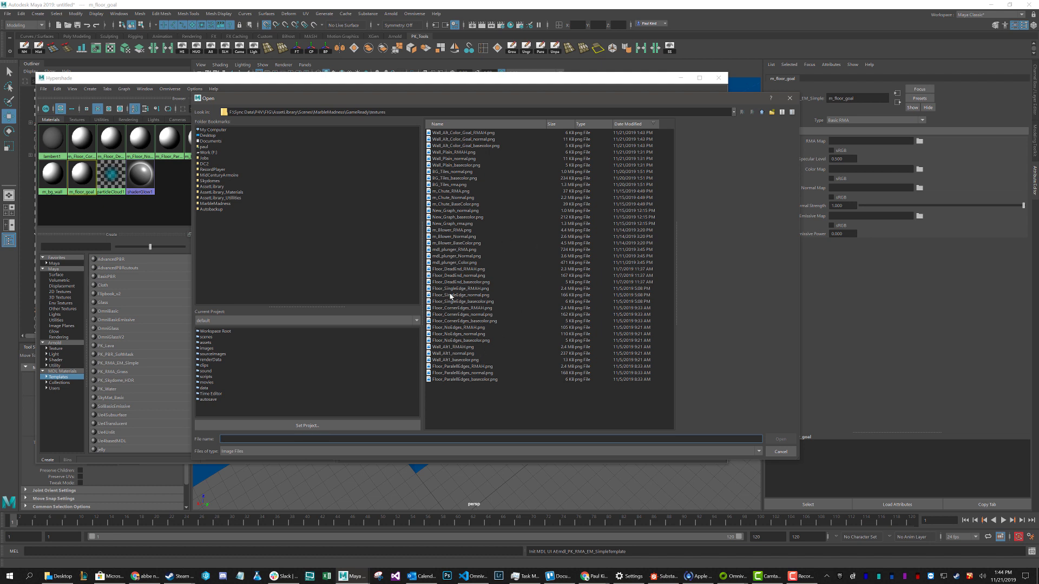
click(450, 133)
drag(582, 101, 653, 115)
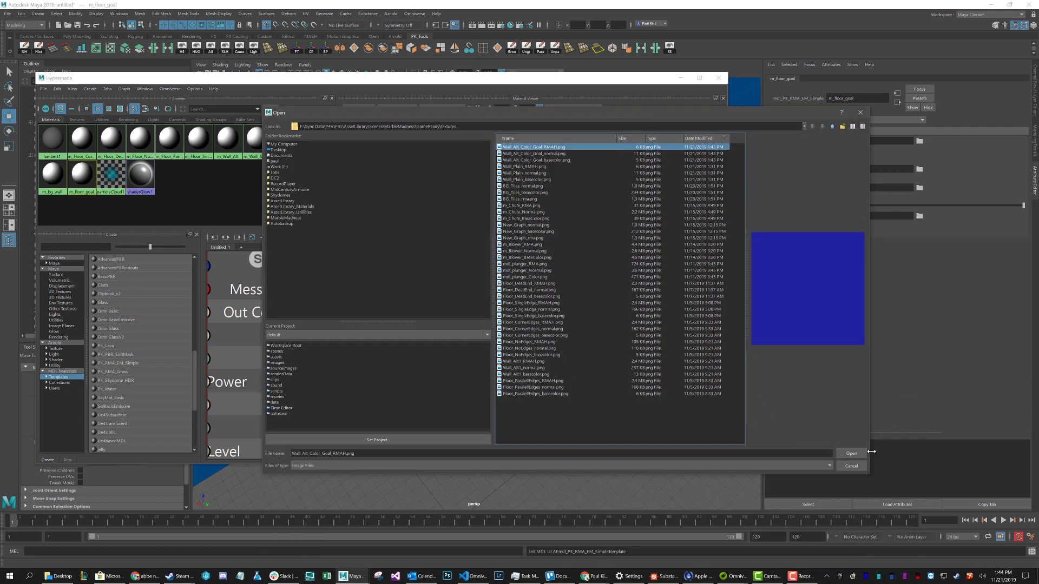
click(852, 452)
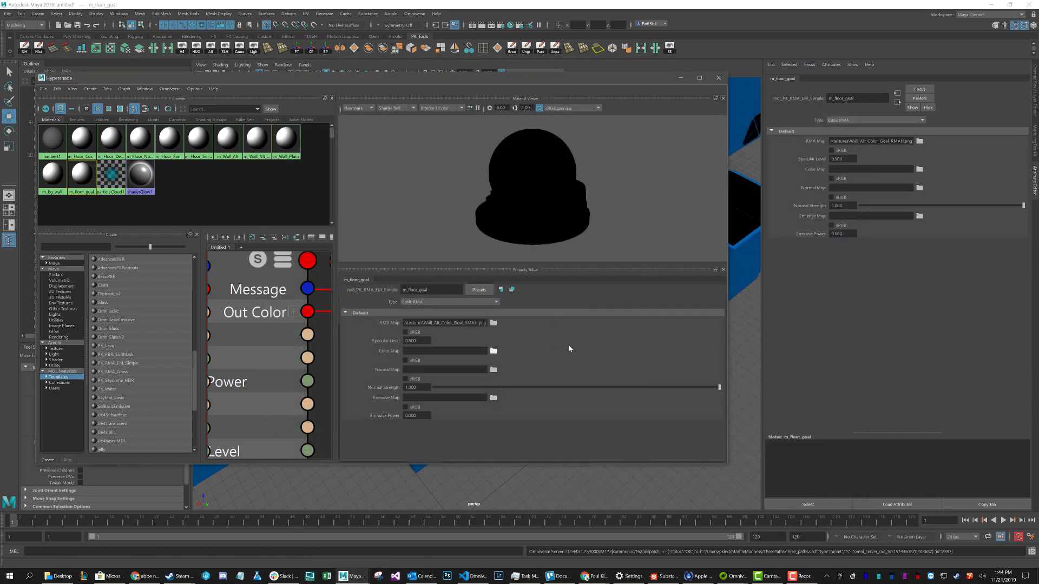
double_click(540, 160)
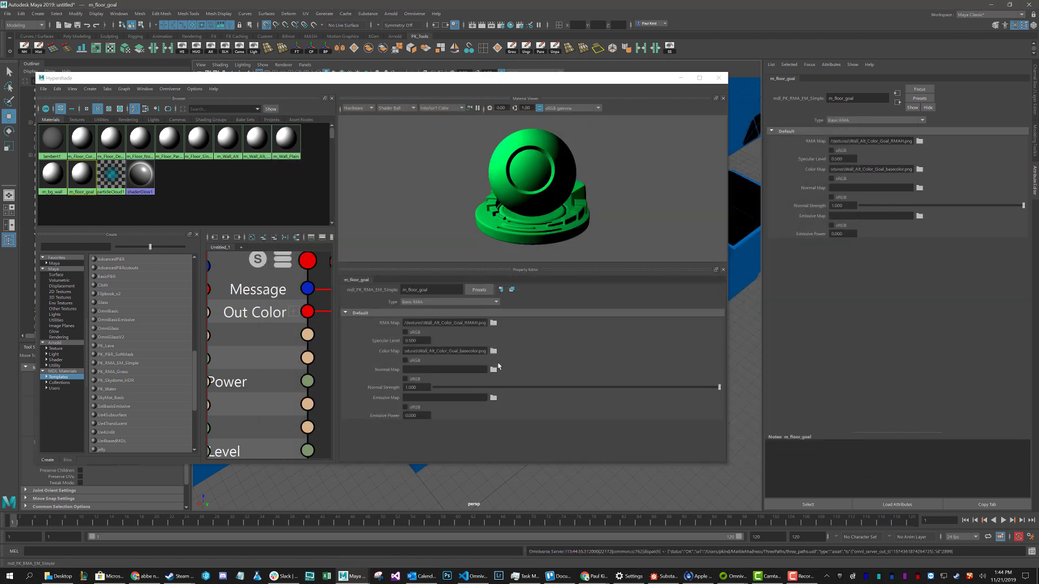
Load Wall_Alt_Color_Goal_normal.png as the normal map, enable sRGB for the color map, and close Hypershade
click(493, 370)
click(533, 153)
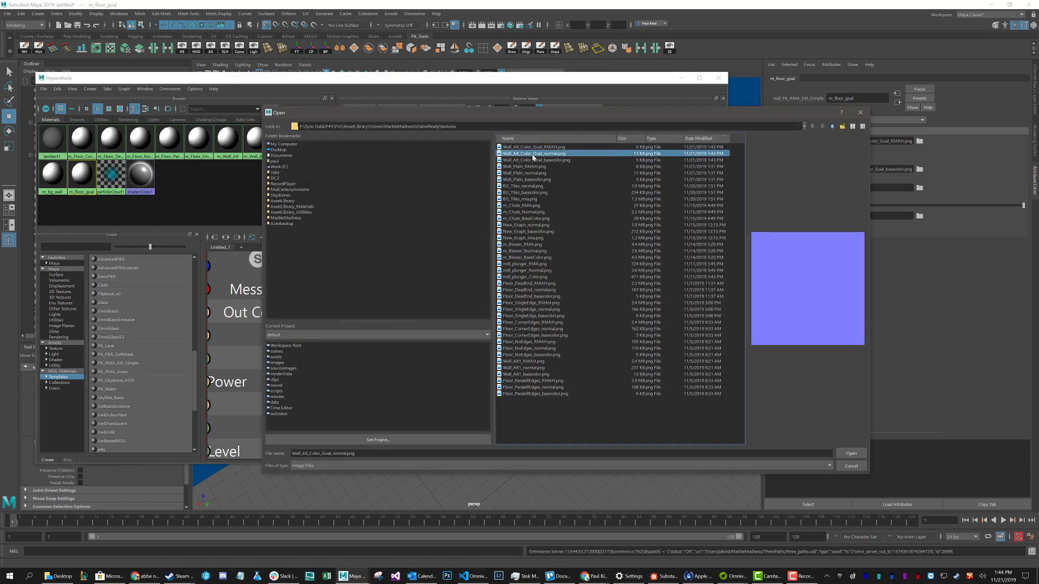
double_click(533, 153)
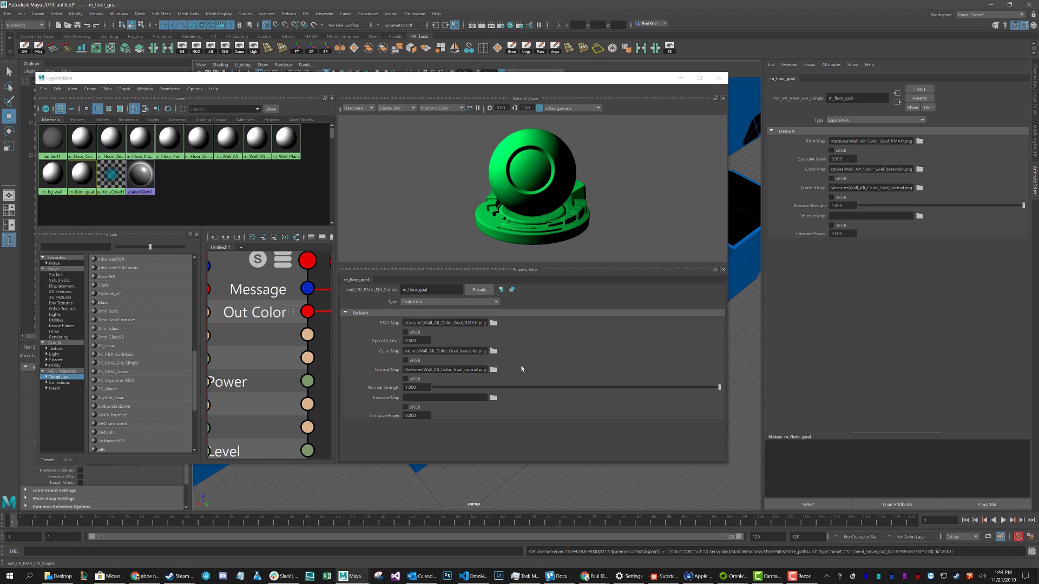
click(405, 361)
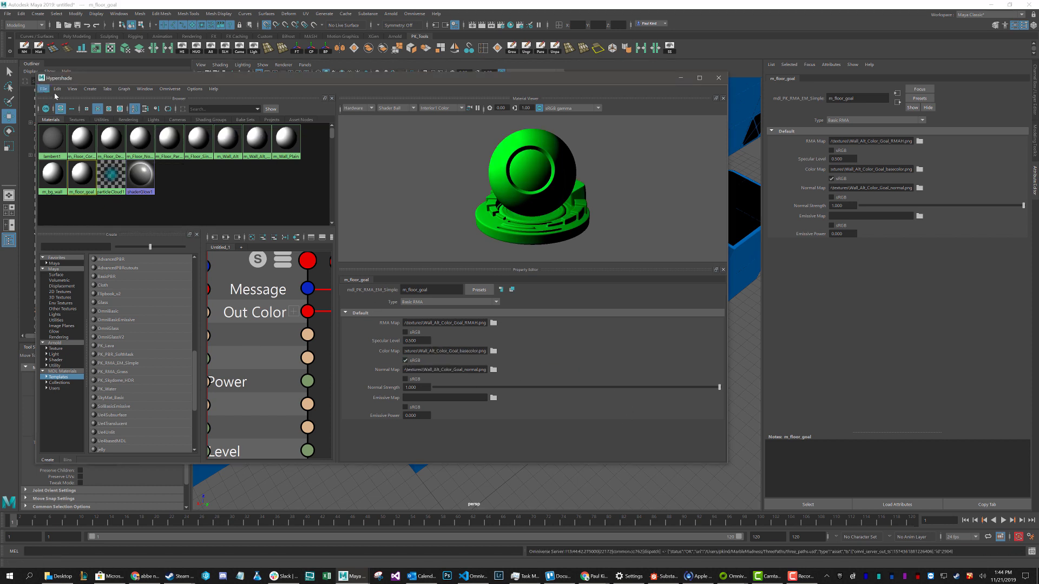
click(719, 79)
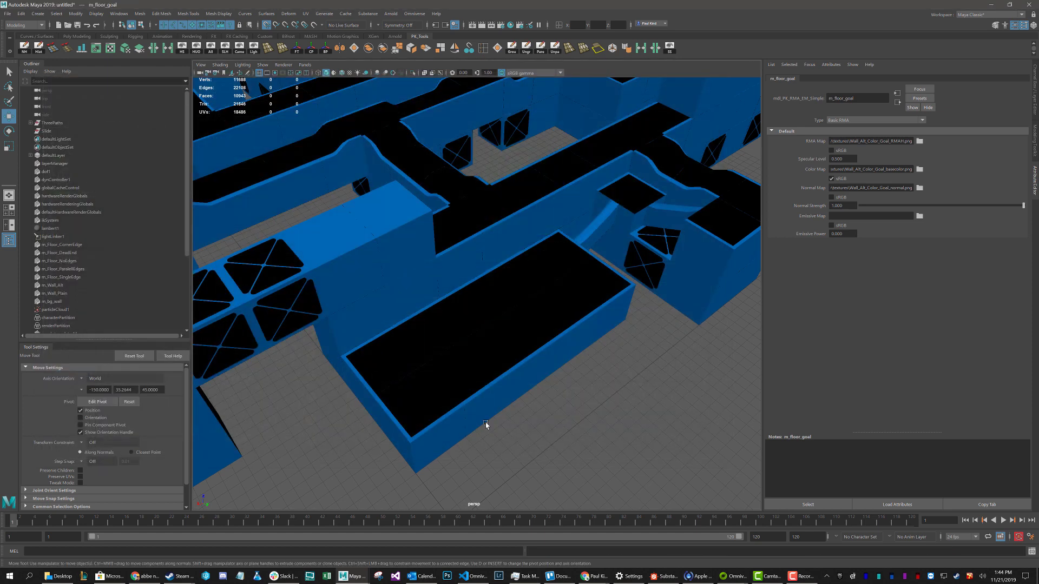
click(373, 366)
right_drag(386, 370, 379, 382)
click(379, 381)
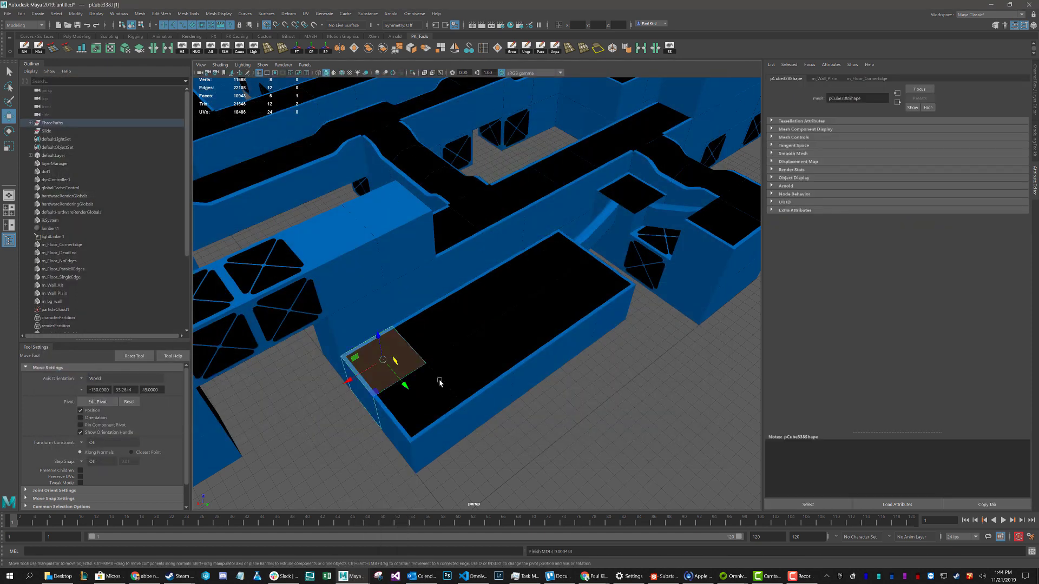
Assign m_floor_goal to the top face of the floor platform's rear corner cube, beside the ramp
click(553, 253)
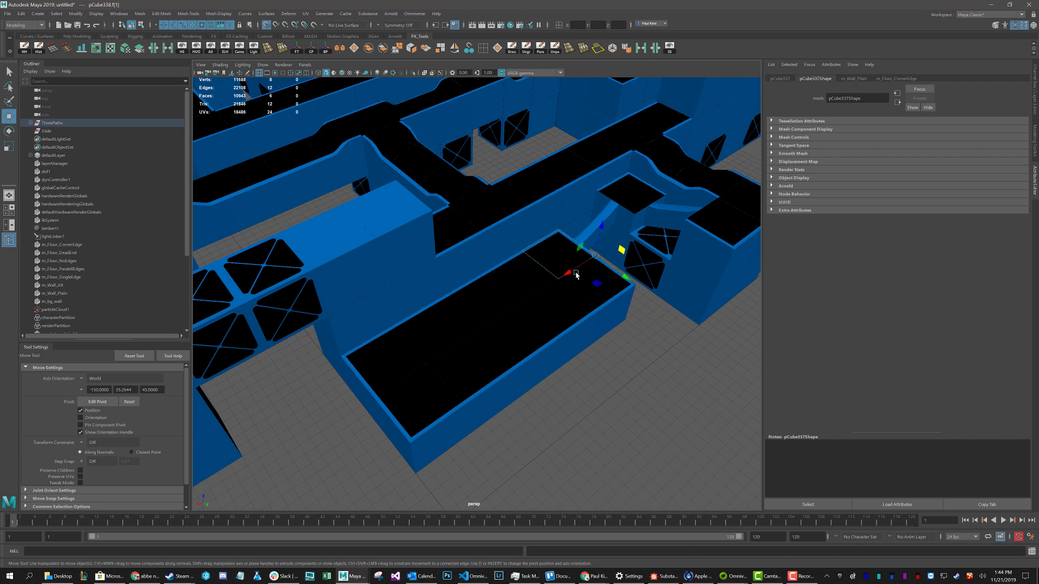
right_drag(553, 256, 621, 506)
click(560, 264)
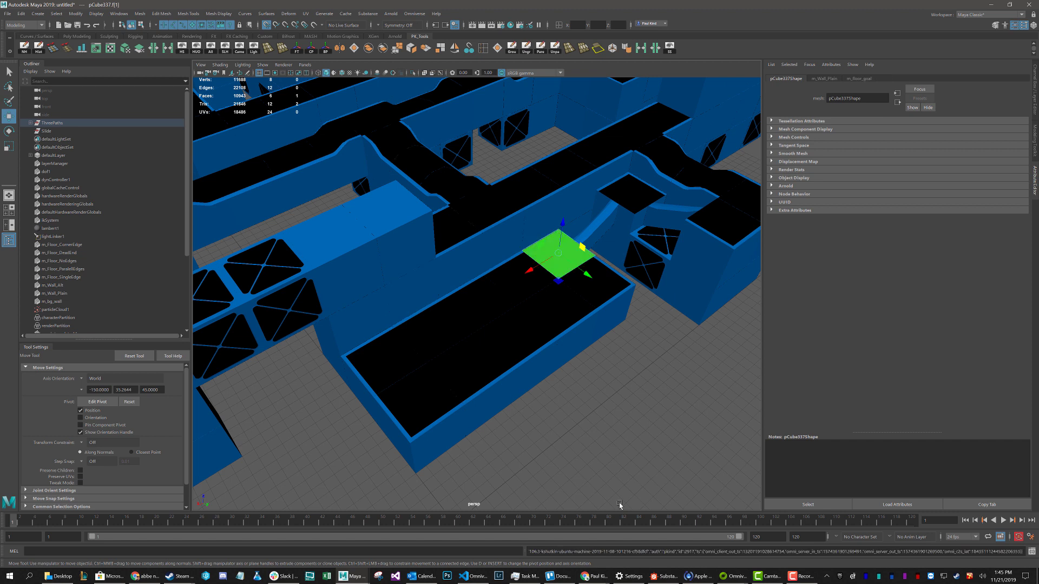
click(620, 505)
Delete the other nine cubes of the floor platform, keeping only the green-topped corner cube
click(608, 303)
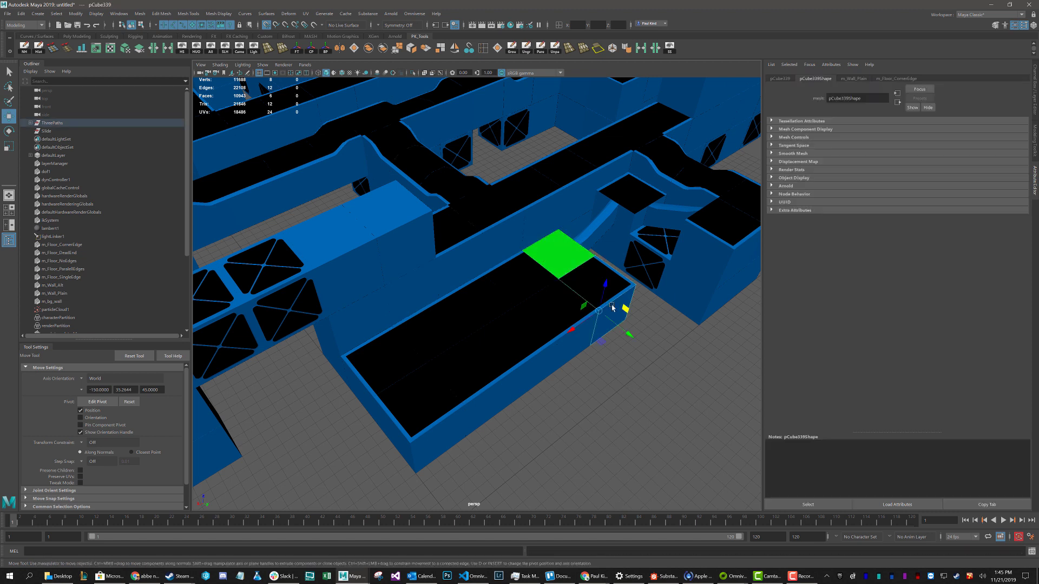
key(Delete)
click(546, 298)
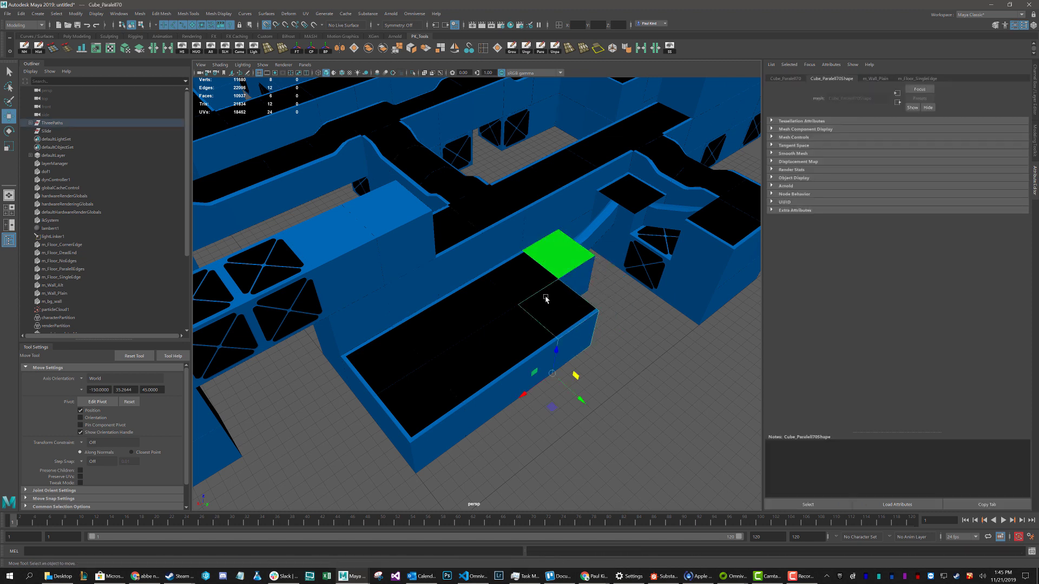
key(Delete)
click(526, 285)
key(Delete)
click(529, 346)
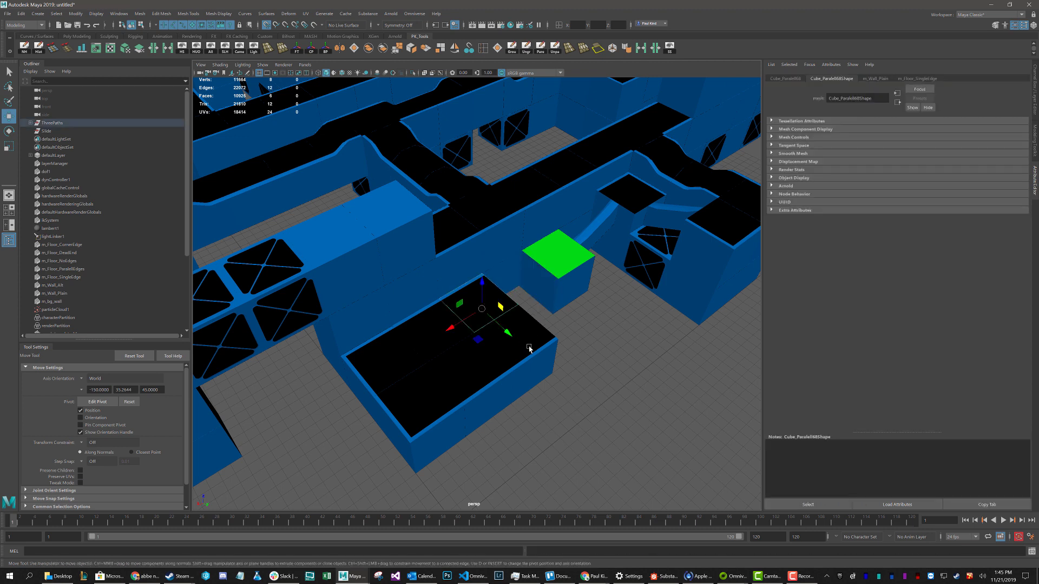
key(Delete)
click(529, 349)
key(Delete)
click(483, 372)
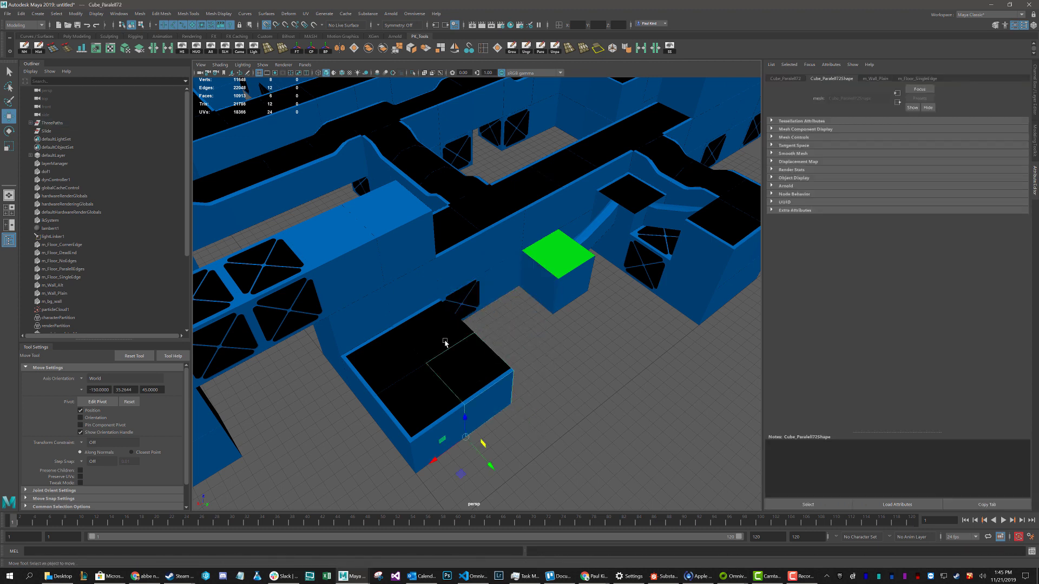
key(Delete)
click(446, 345)
key(Delete)
click(387, 354)
key(Delete)
click(419, 417)
key(Delete)
Duplicate the green-topped cube along the wall at one-cube spacing to build a row of five
click(560, 287)
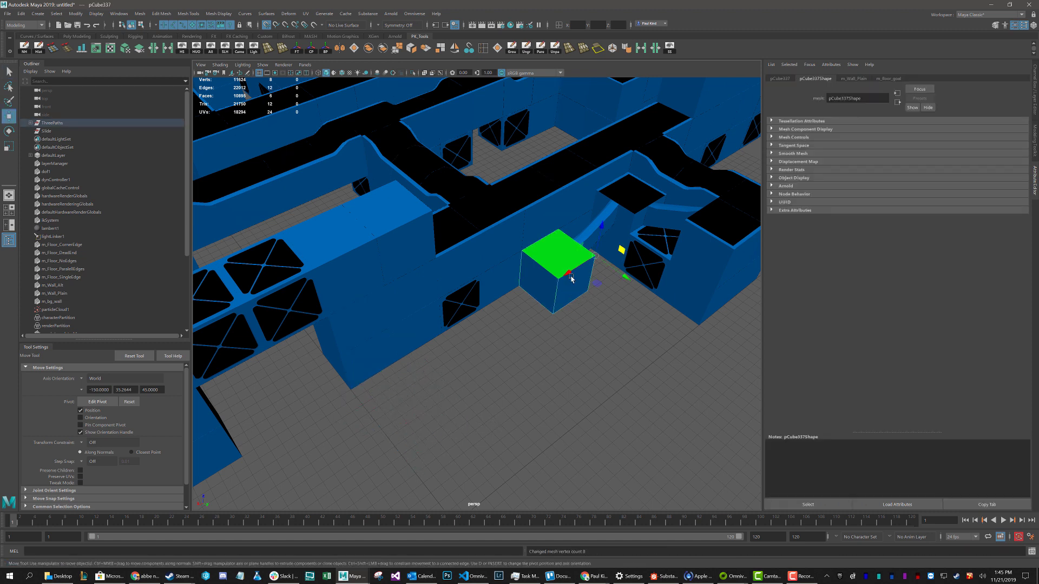
mouse_move(568, 273)
shift+mouse_down()
mouse_move(544, 288)
mouse_move(557, 282)
shift+mouse_up()
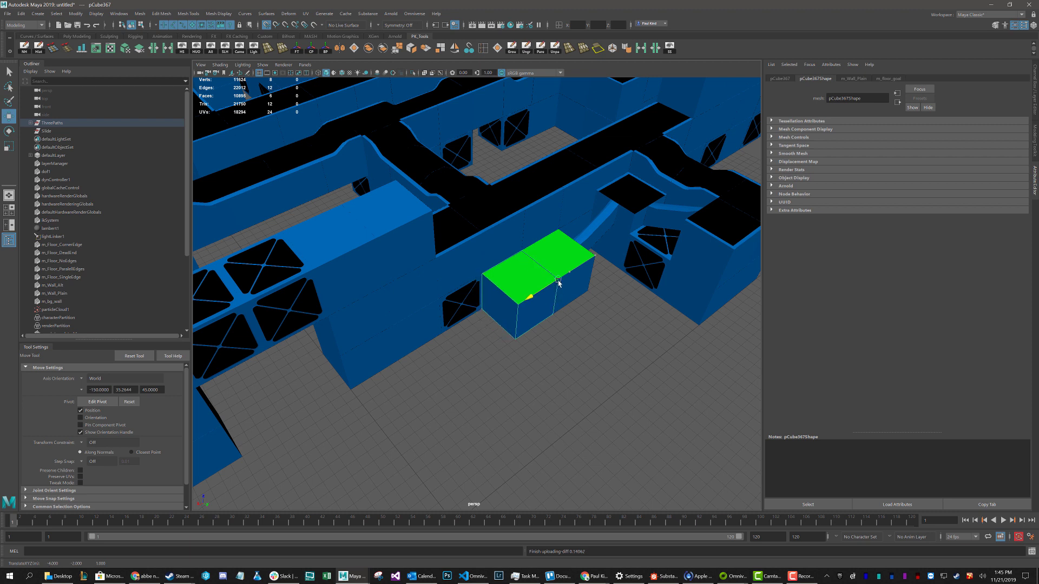
key(shift+d)
key(shift+d)
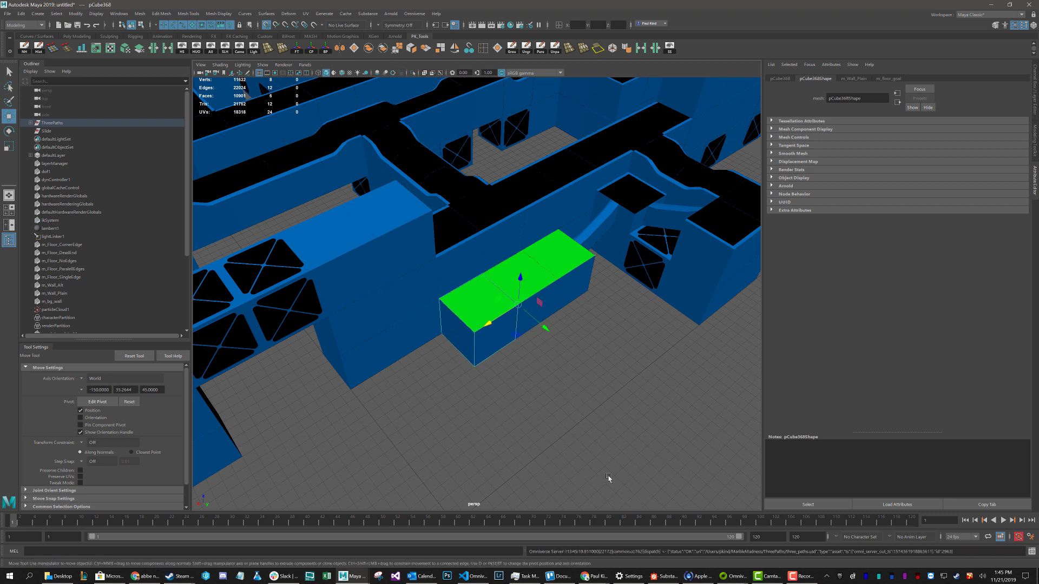
key(shift+d)
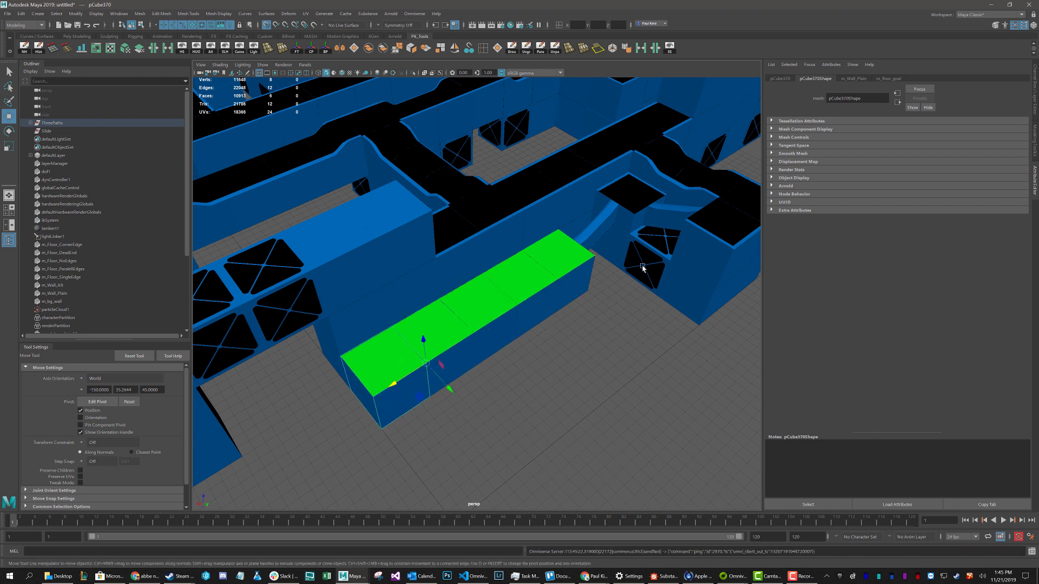
Select the five green-topped cubes and duplicate the row outward twice to form a five-by-three platform
click(550, 297)
shift+click(527, 299)
shift+click(495, 316)
shift+click(448, 338)
shift+click(385, 374)
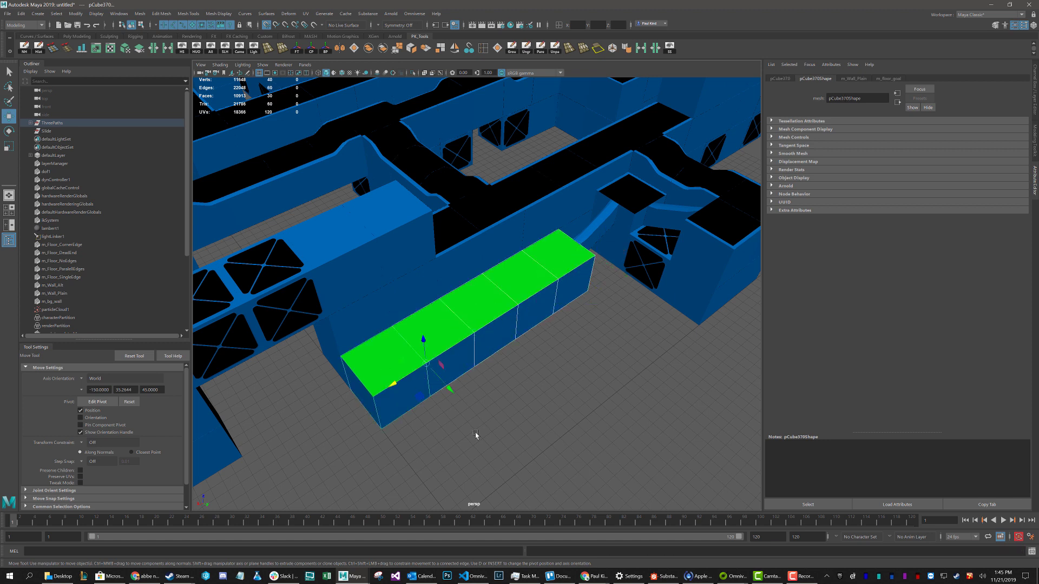
shift+drag(450, 388, 464, 406)
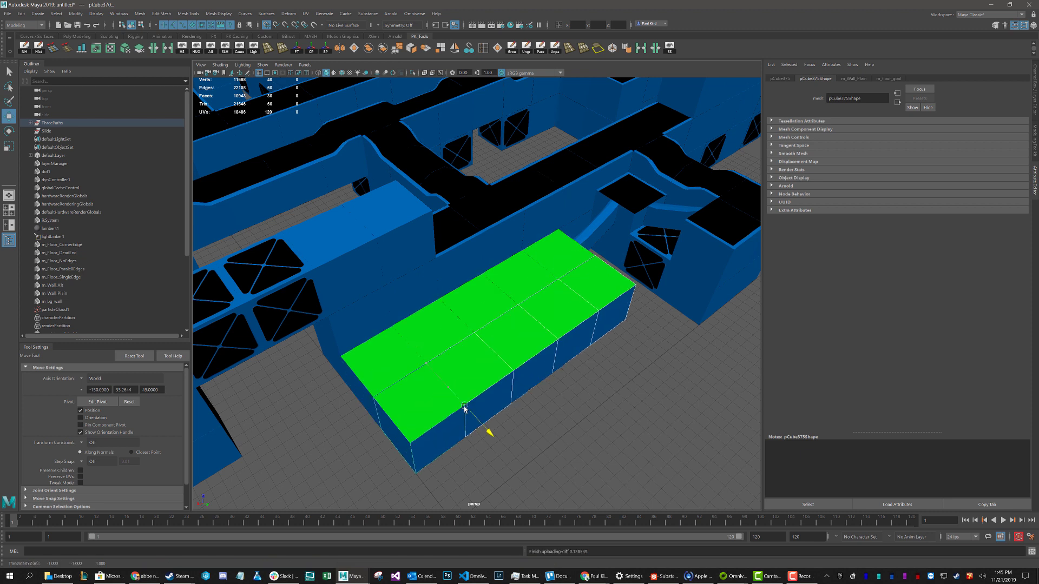
key(shift+d)
click(683, 461)
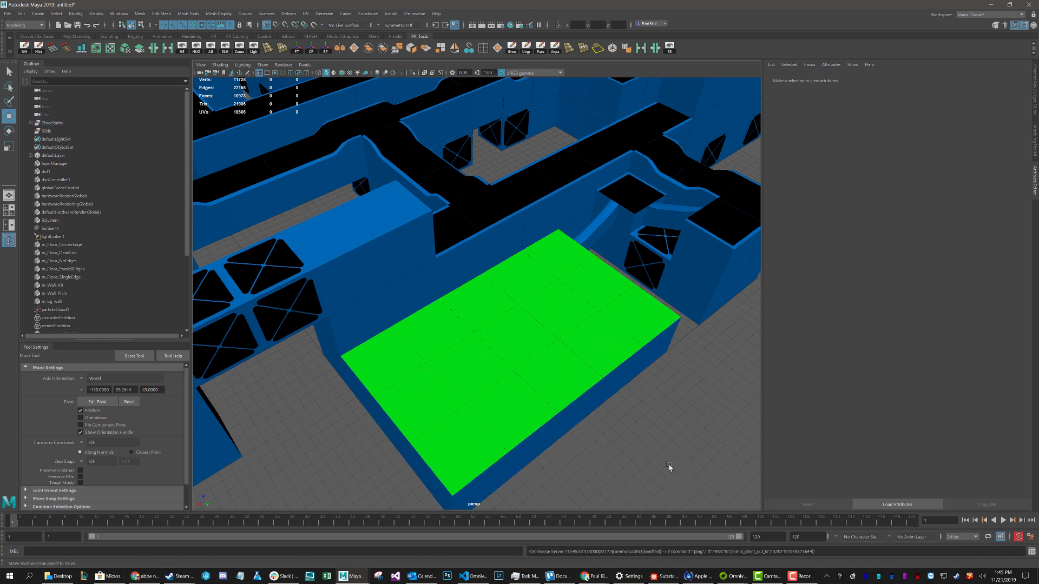
Switch to Omniverse Kit and set the viewport renderer to RTX Path-traced to view the green goal platform
key(alt+Tab)
key(alt+Tab)
key(alt+Tab)
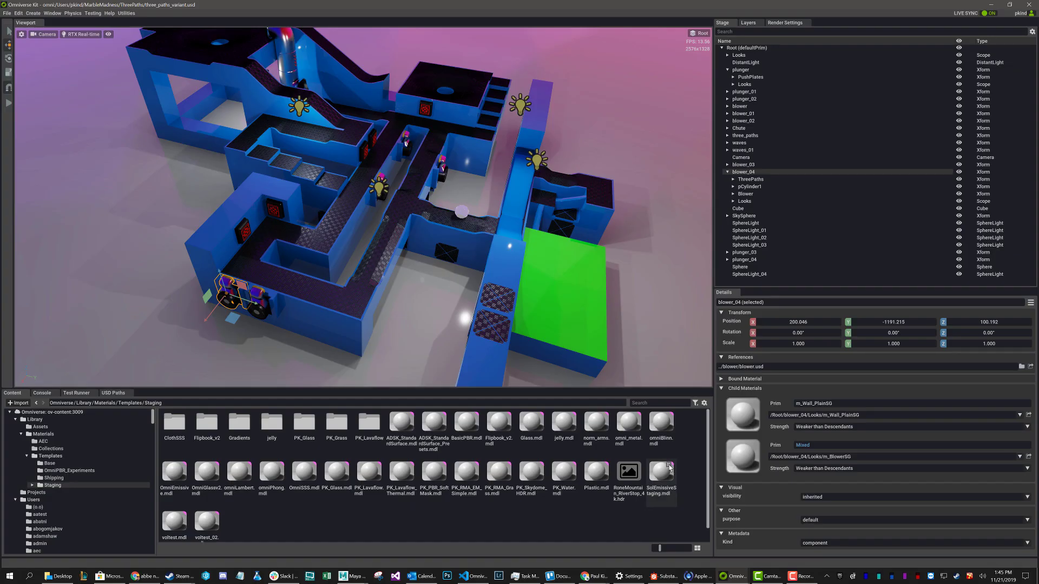
alt+drag(595, 314, 570, 328)
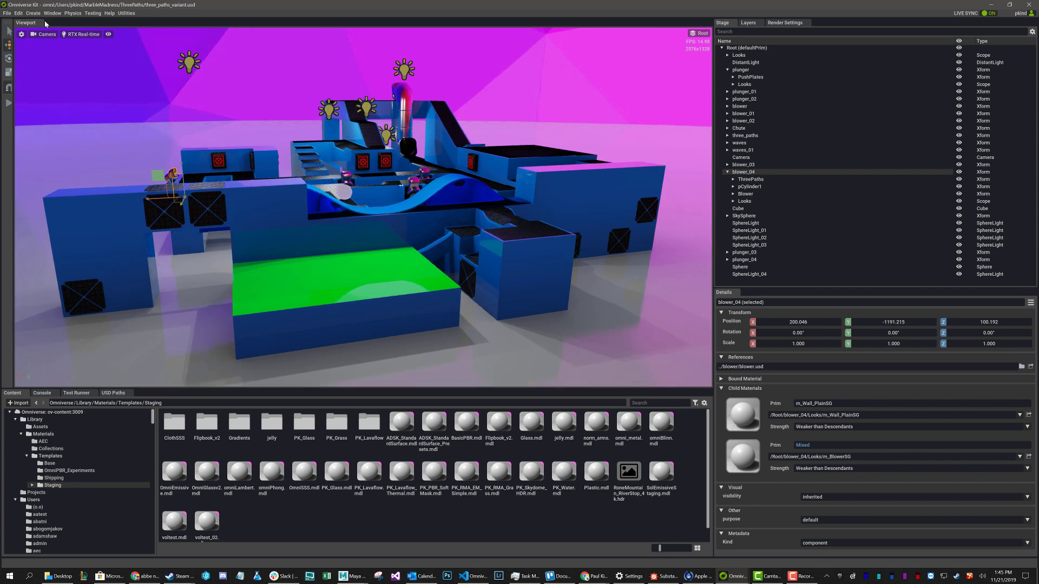
click(75, 35)
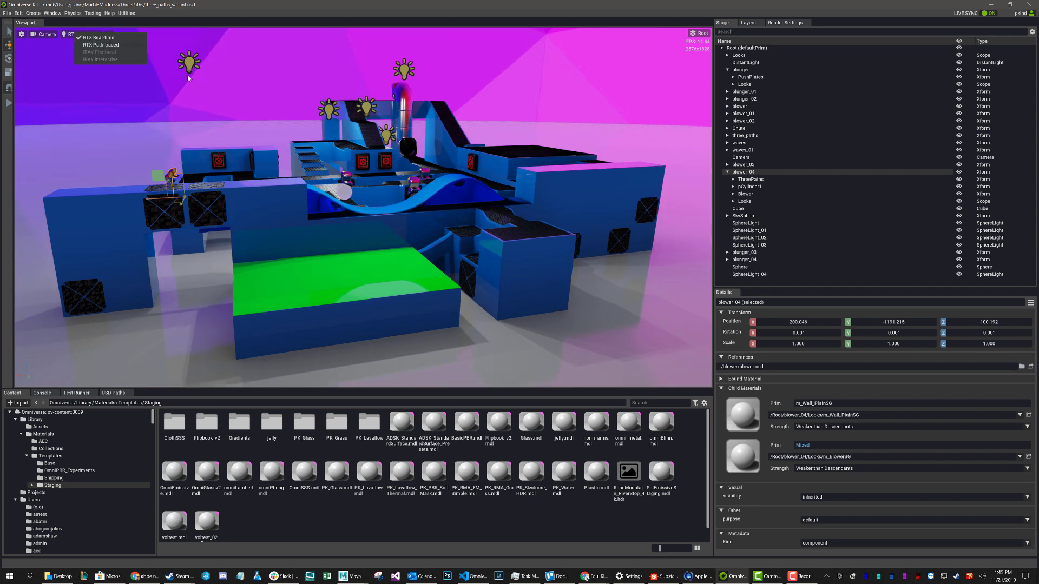
click(101, 45)
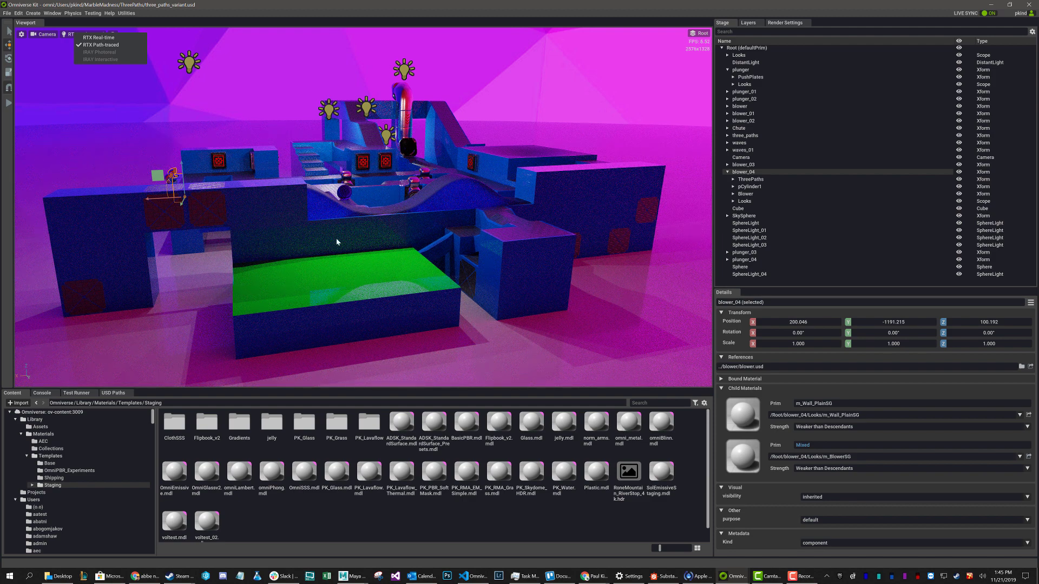
alt+drag(351, 238, 371, 241)
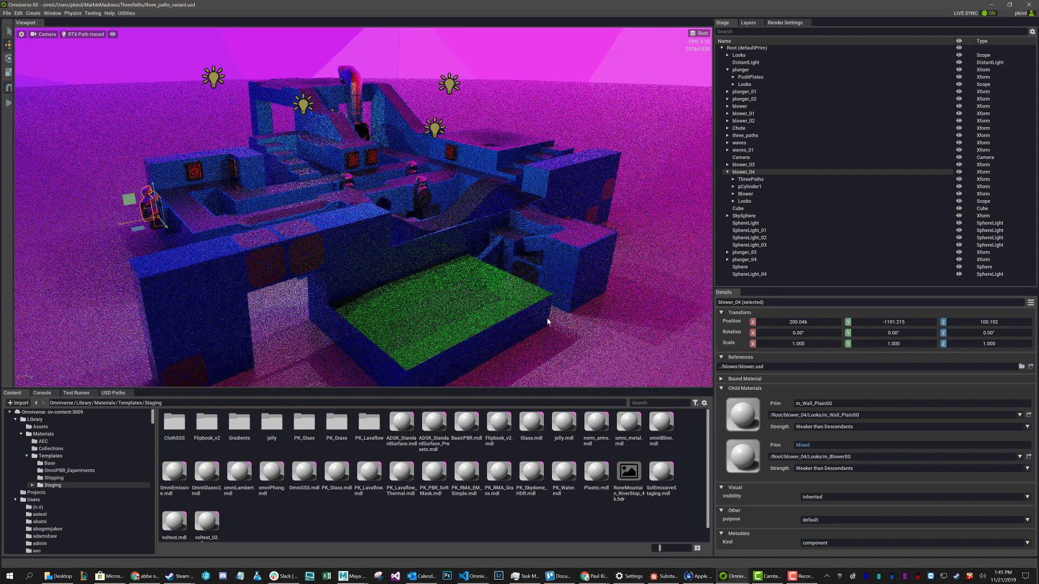